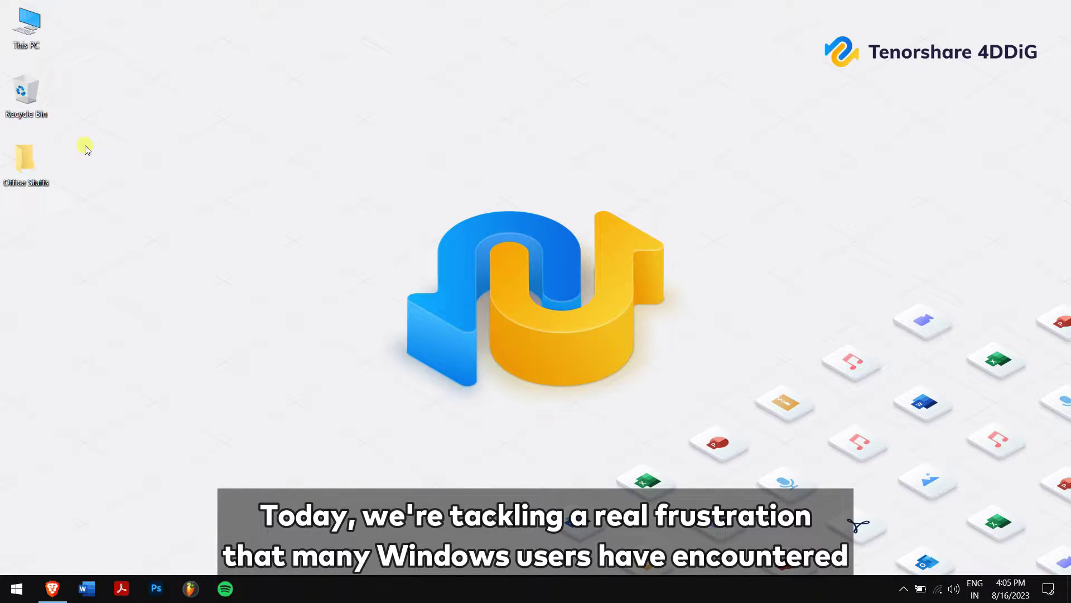
Try opening Office Stuffs, dismiss the permission warning, then select and deselect the folder
double_click(24, 162)
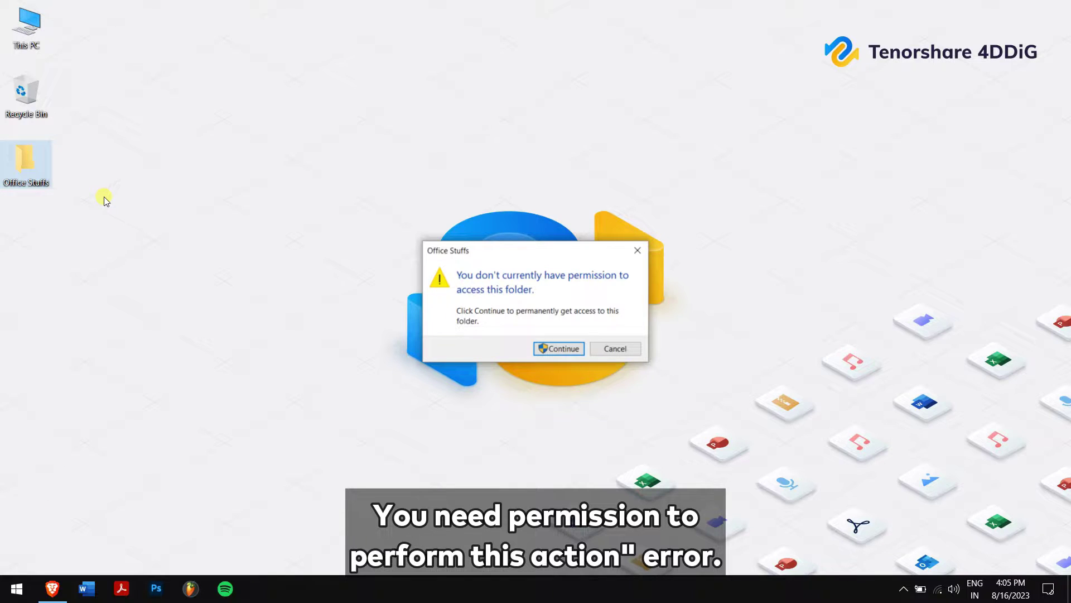
key("Escape")
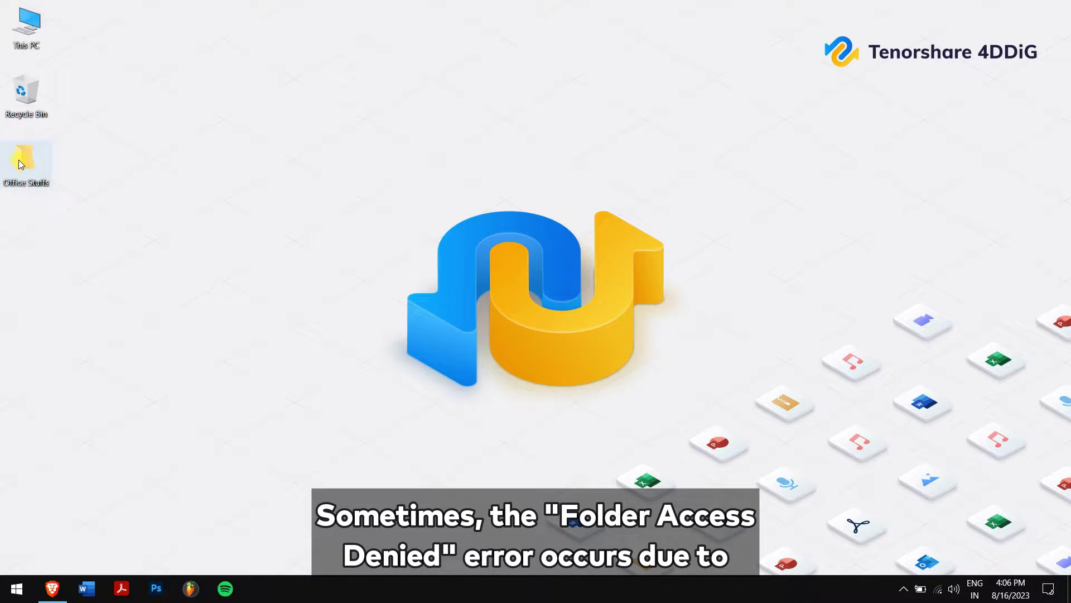
left_click_drag(22, 223, 95, 148)
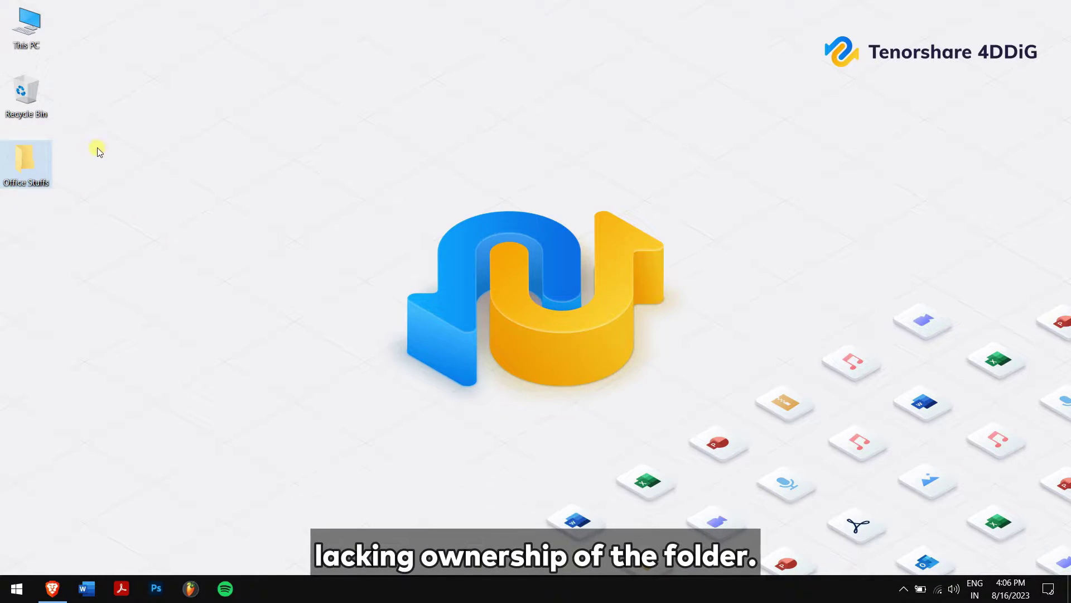
left_click(269, 163)
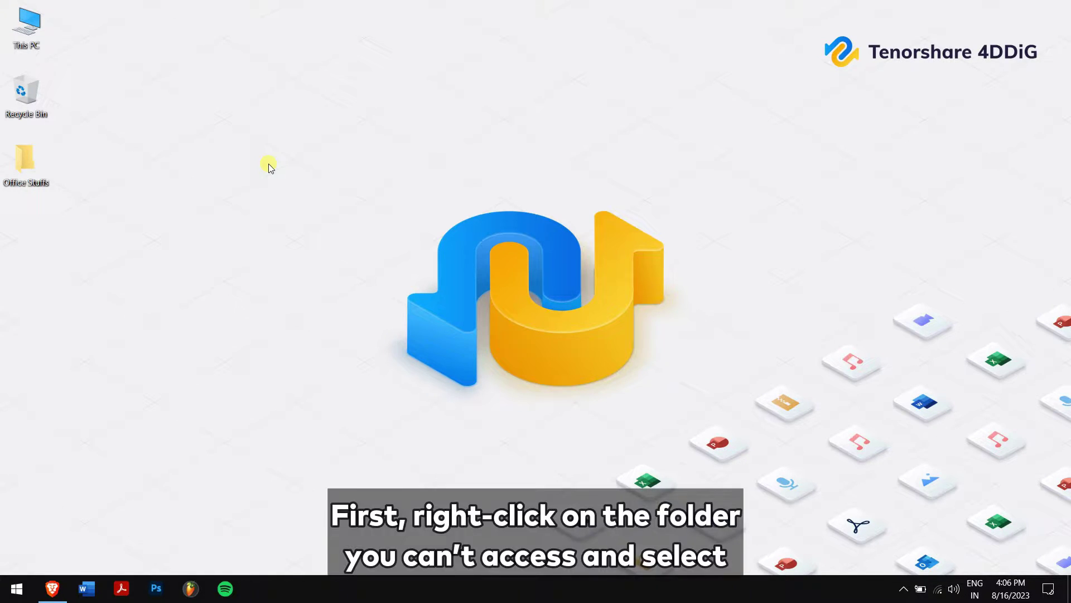
Reach Office Stuffs' Advanced Security Settings through Properties and the Security tab
right_click(34, 165)
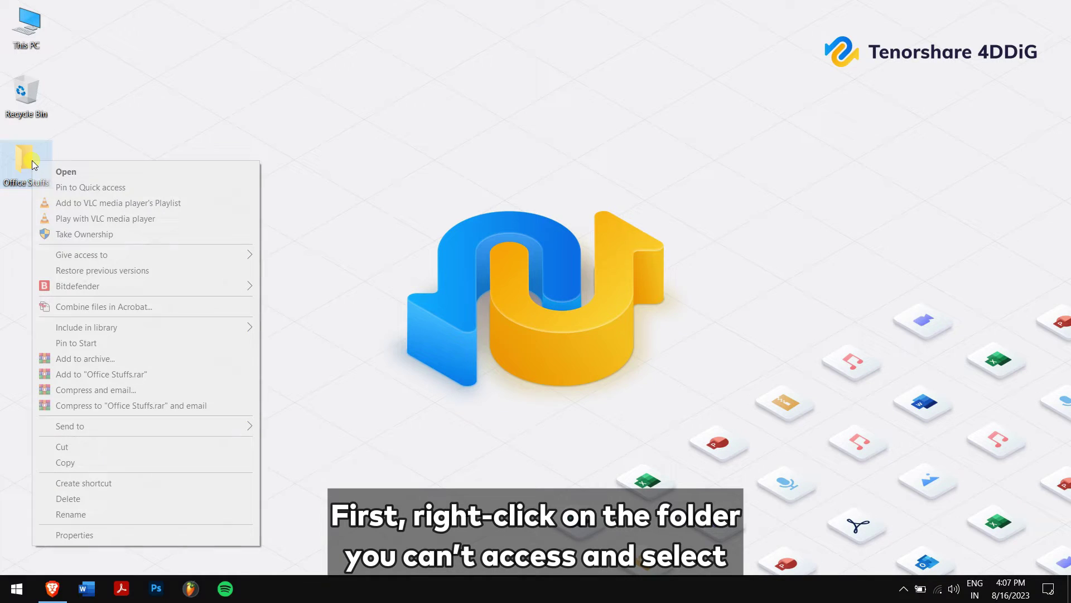
left_click(178, 534)
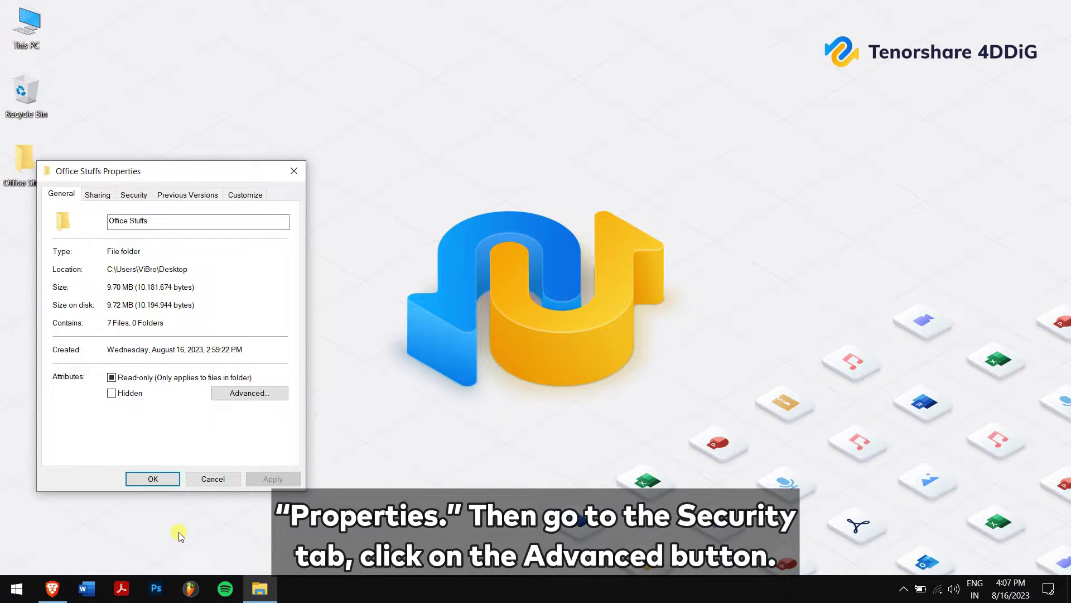
left_click(130, 195)
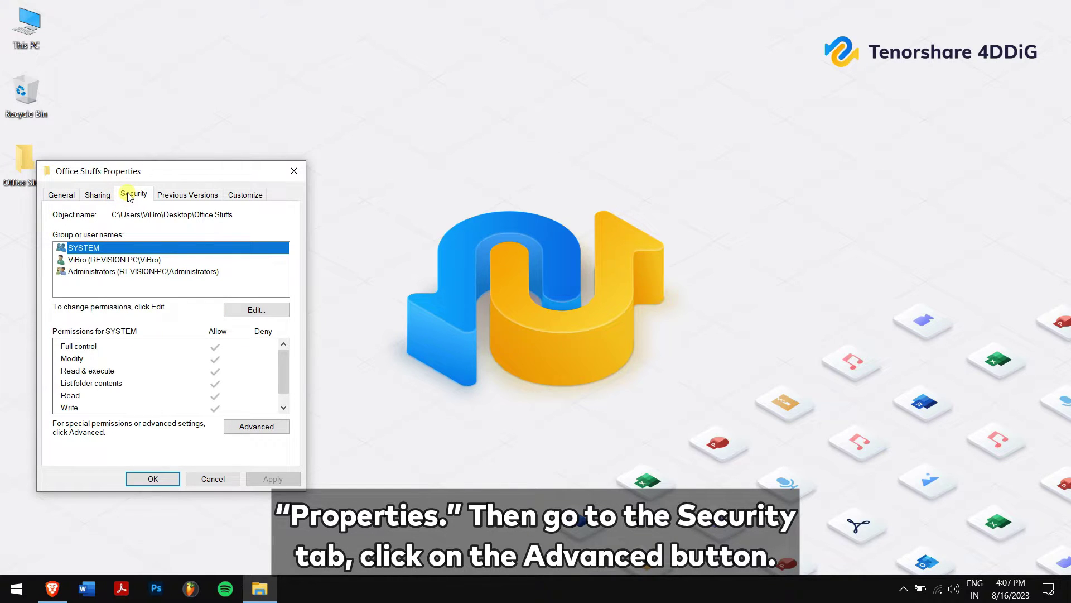
left_click(257, 427)
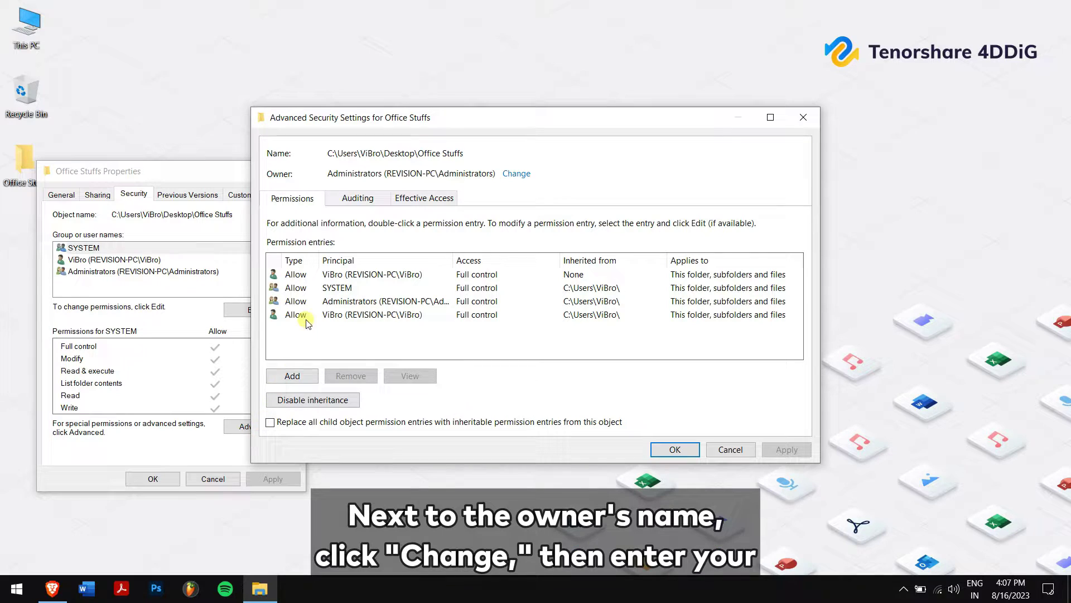
Set the owner to your verified user account, replacing owner on all subcontainers and objects
left_click(509, 174)
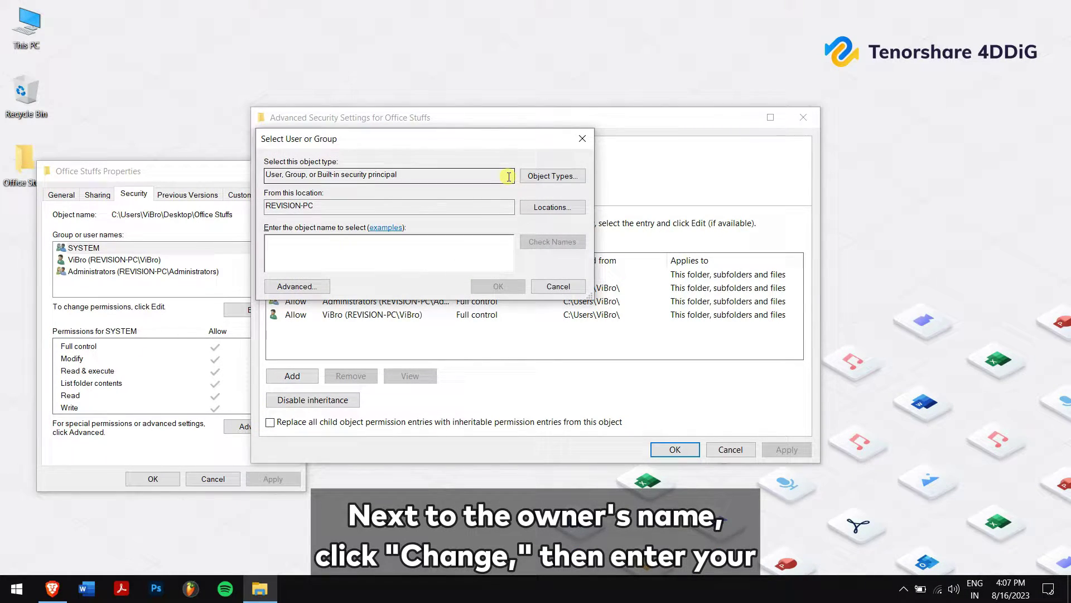
type("vibro")
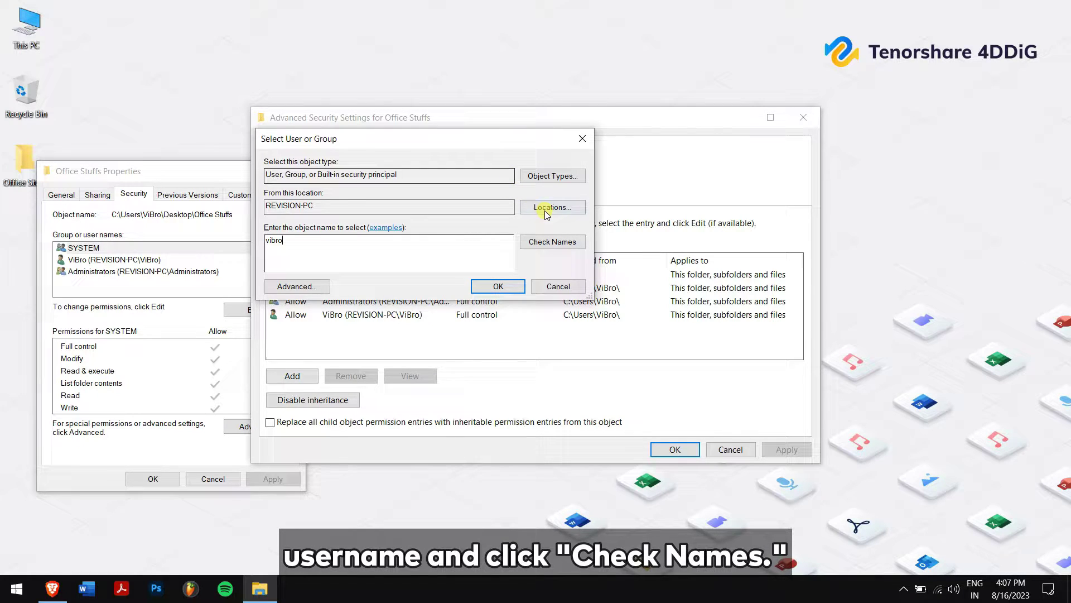
left_click(561, 241)
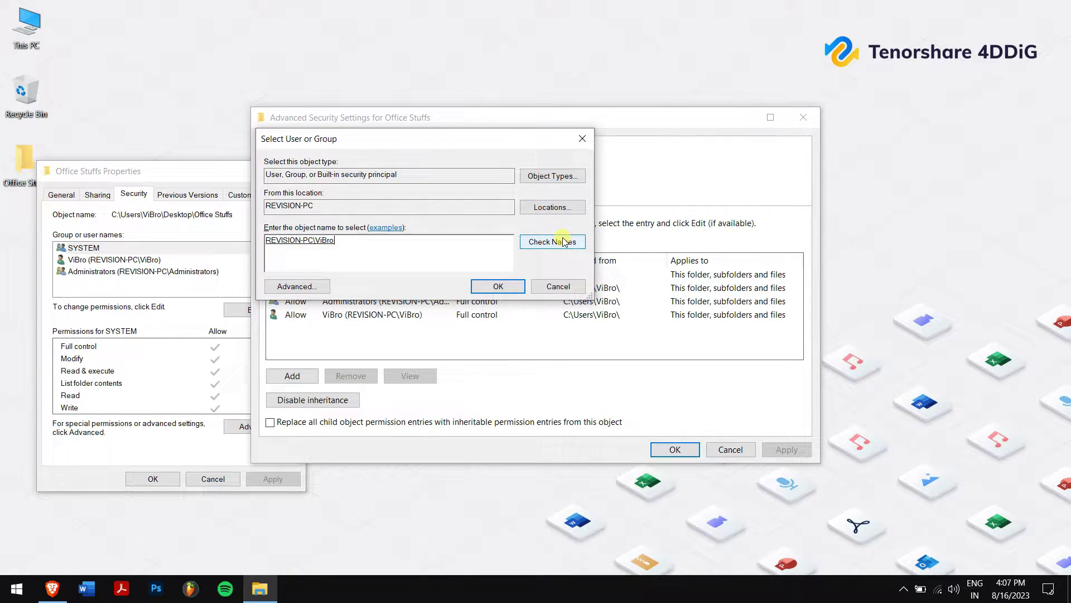
left_click(494, 285)
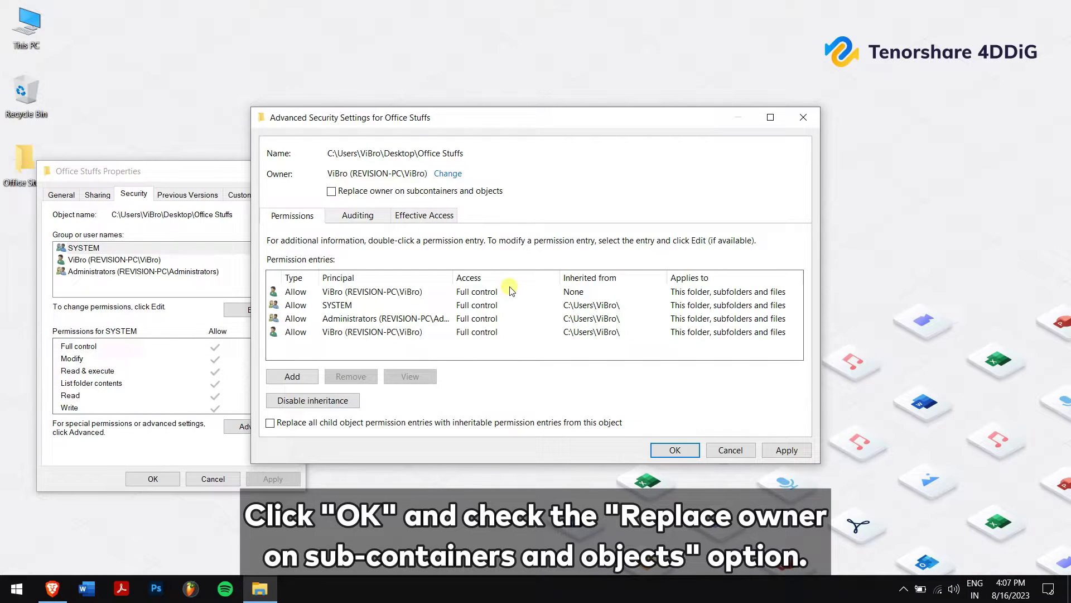
left_click(396, 191)
left_click(674, 450)
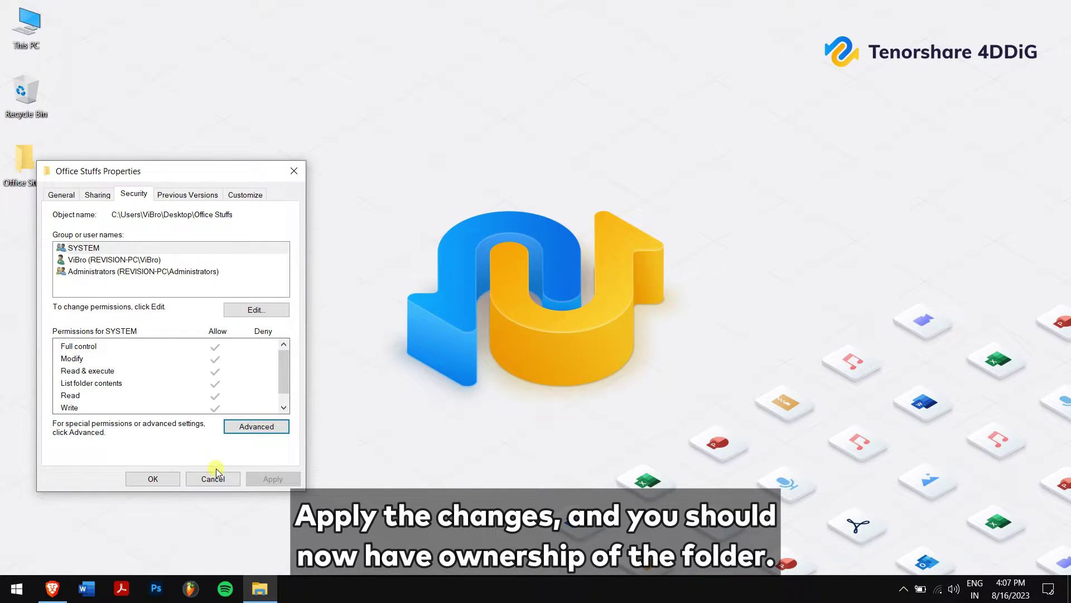
Close Properties, retry opening Office Stuffs, then select and deselect the folder
left_click(165, 477)
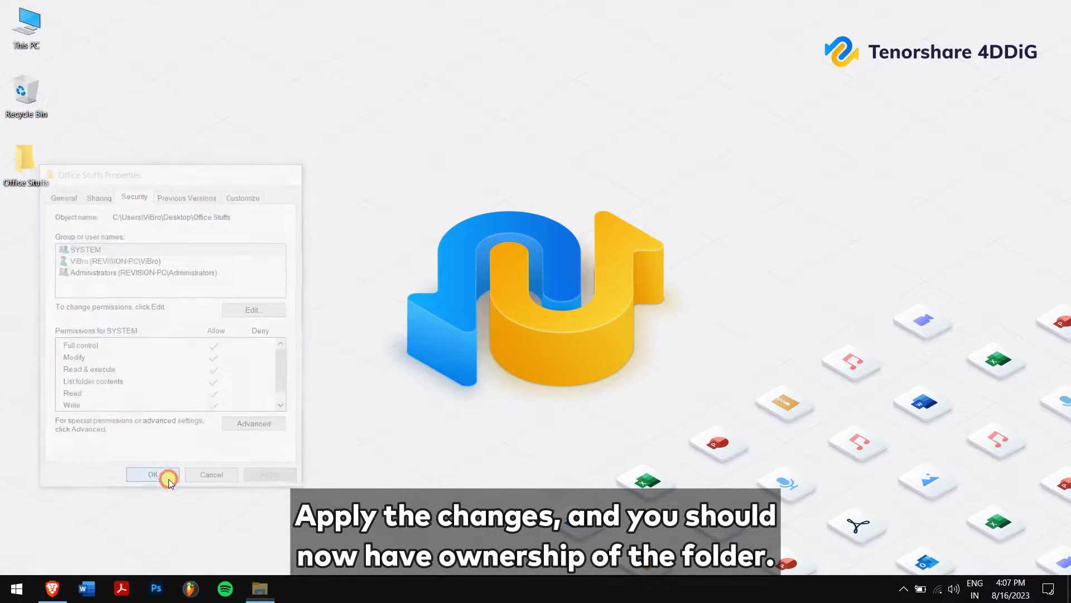
double_click(23, 167)
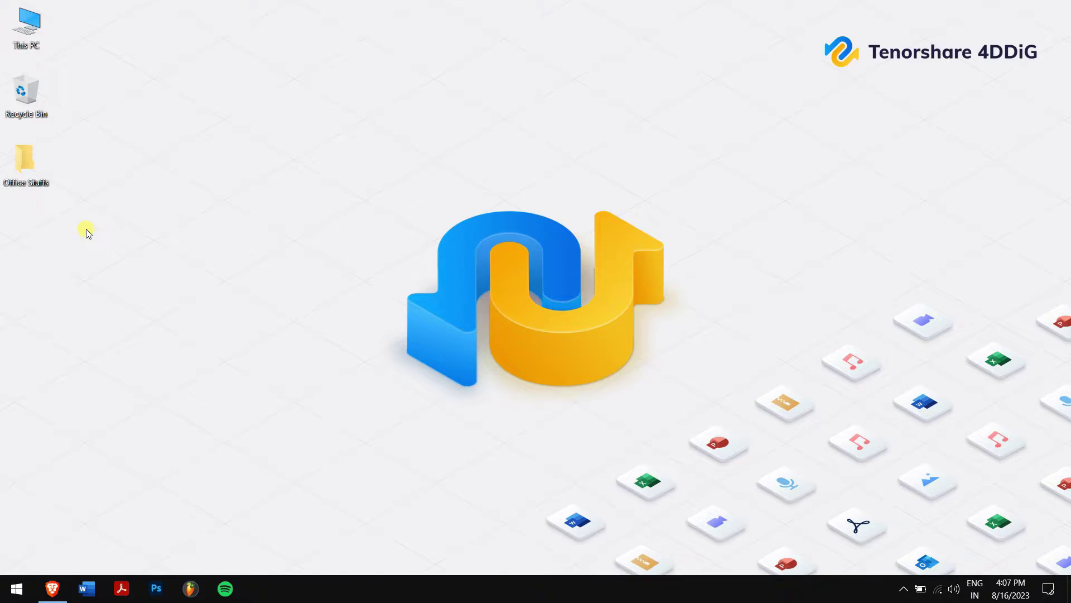
left_click_drag(87, 229, 13, 149)
left_click(209, 124)
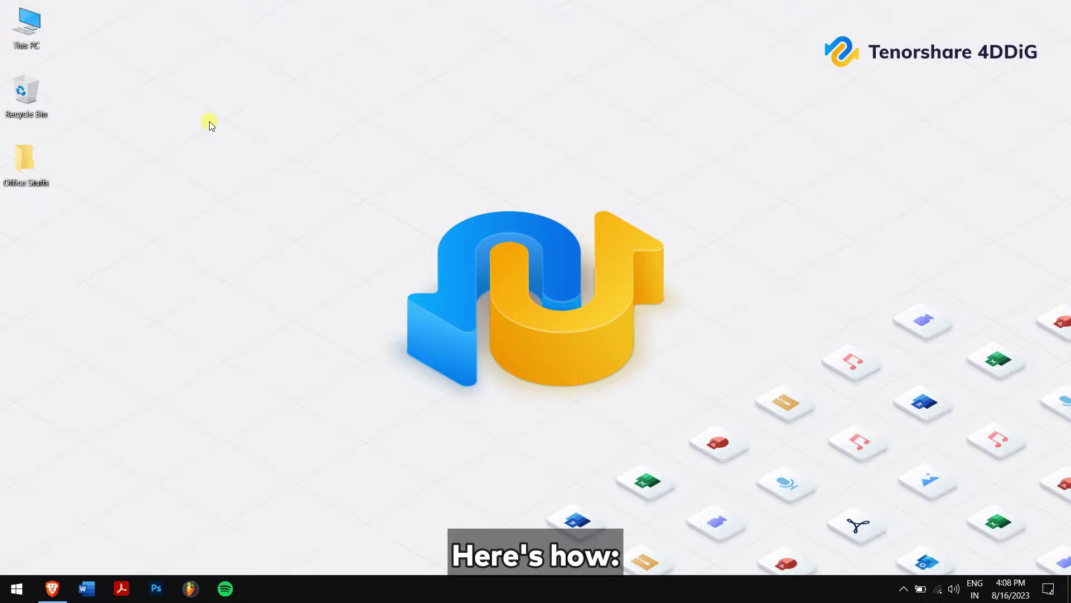
Check Administrators' Full control and Modify permissions on Office Stuffs, then close both dialogs
right_click(24, 160)
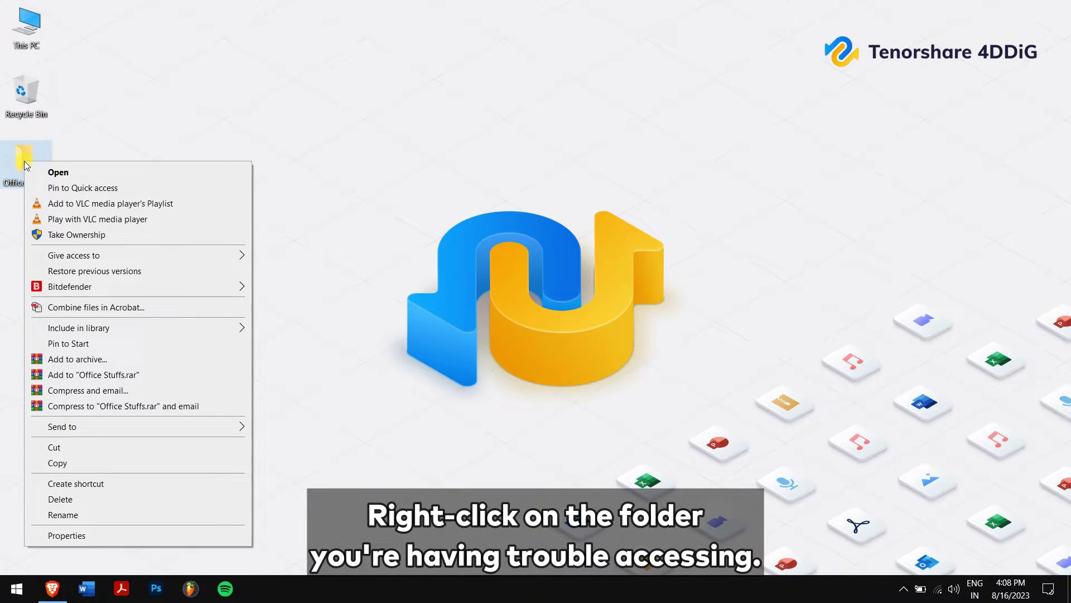
left_click(185, 533)
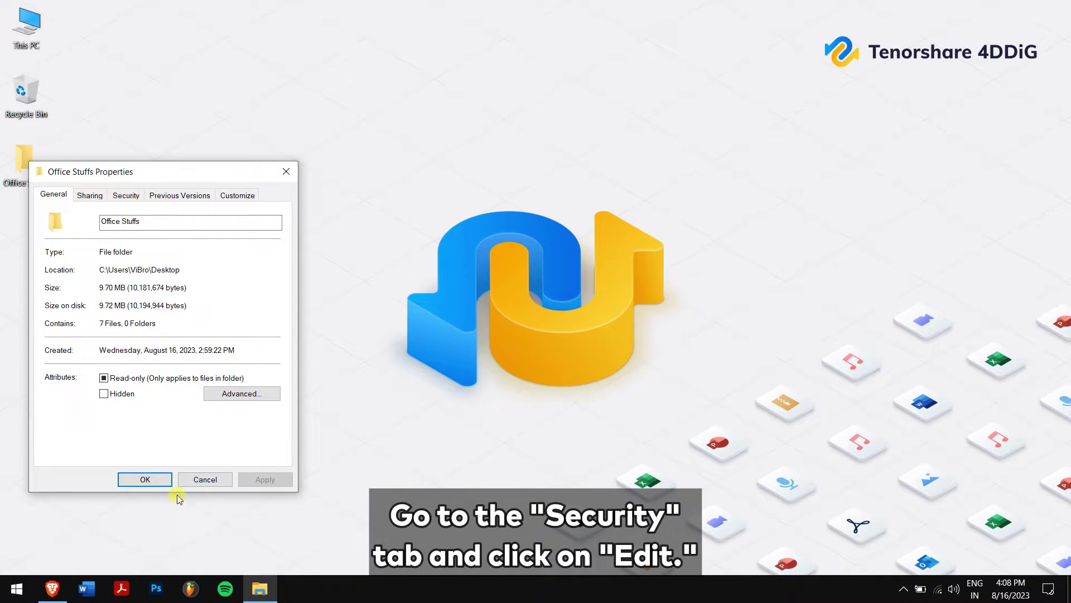
left_click(114, 196)
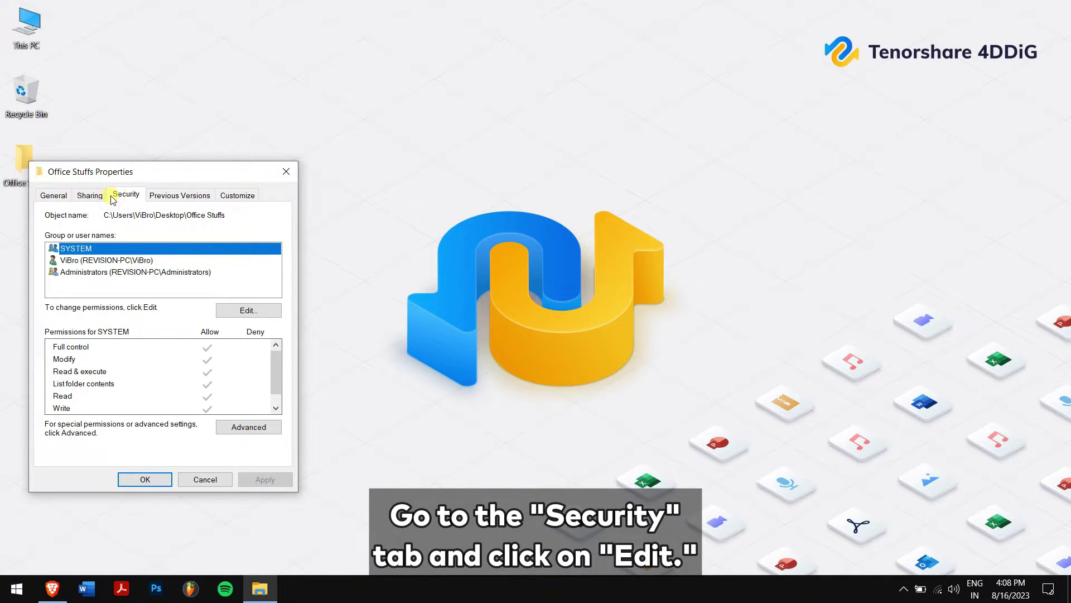
left_click(233, 310)
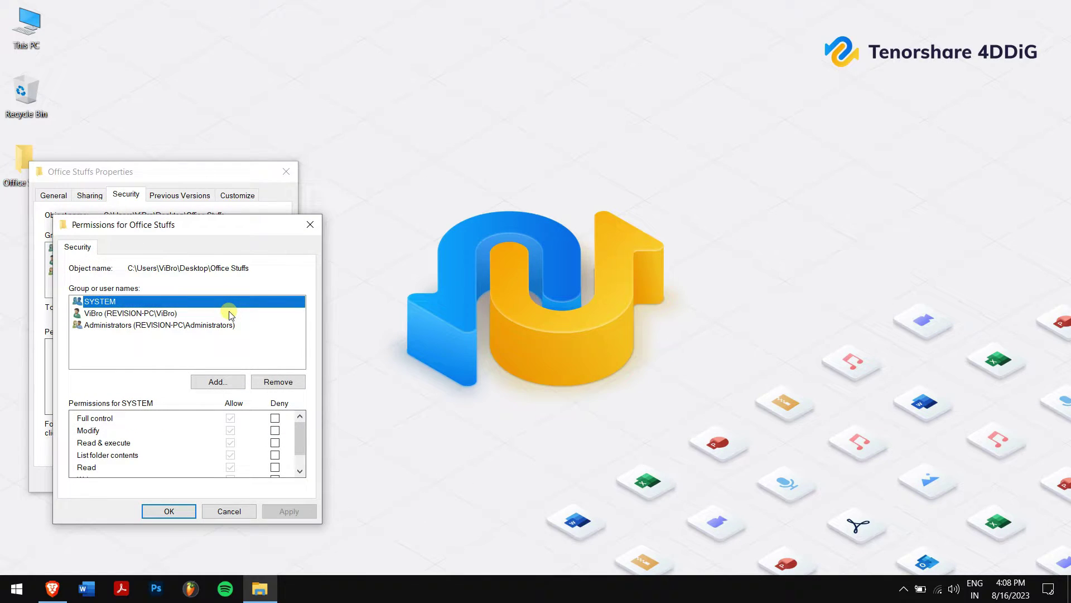
left_click(126, 327)
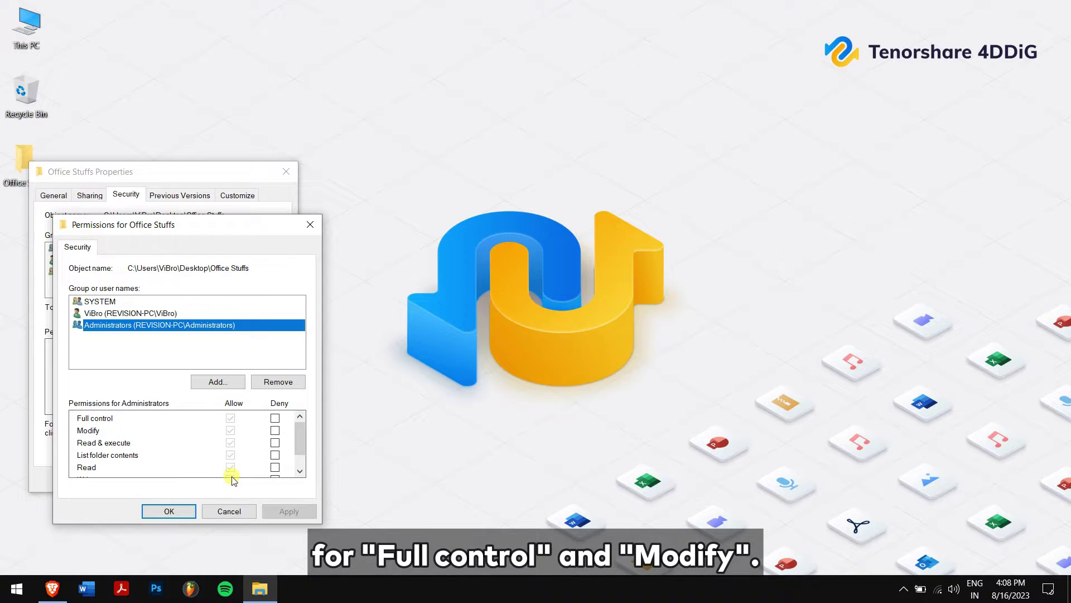
scroll(231, 468, "down", 1)
scroll(232, 467, "up", 1)
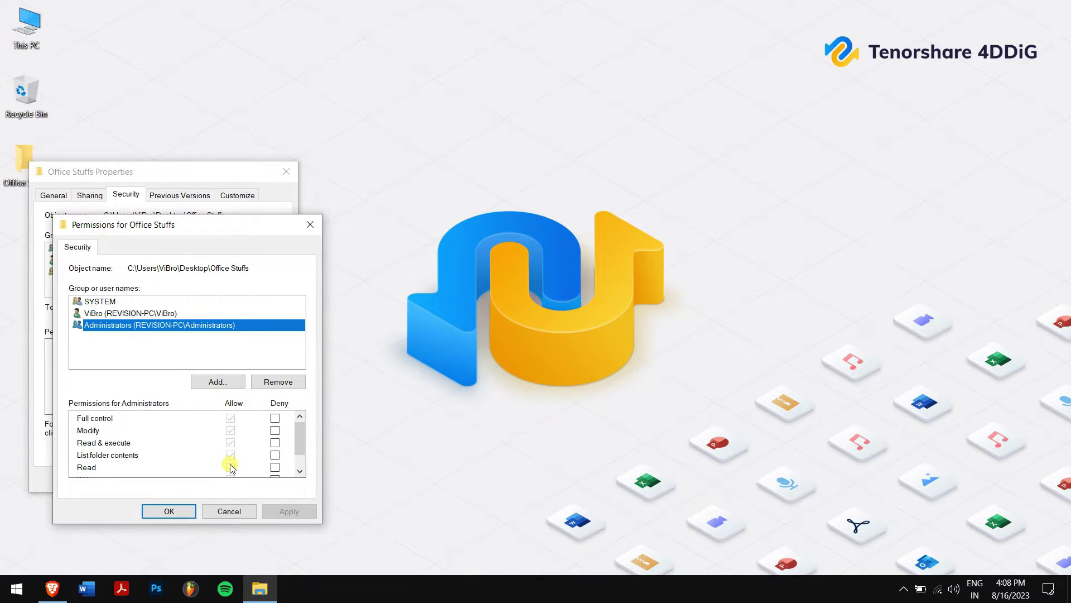
left_click(169, 511)
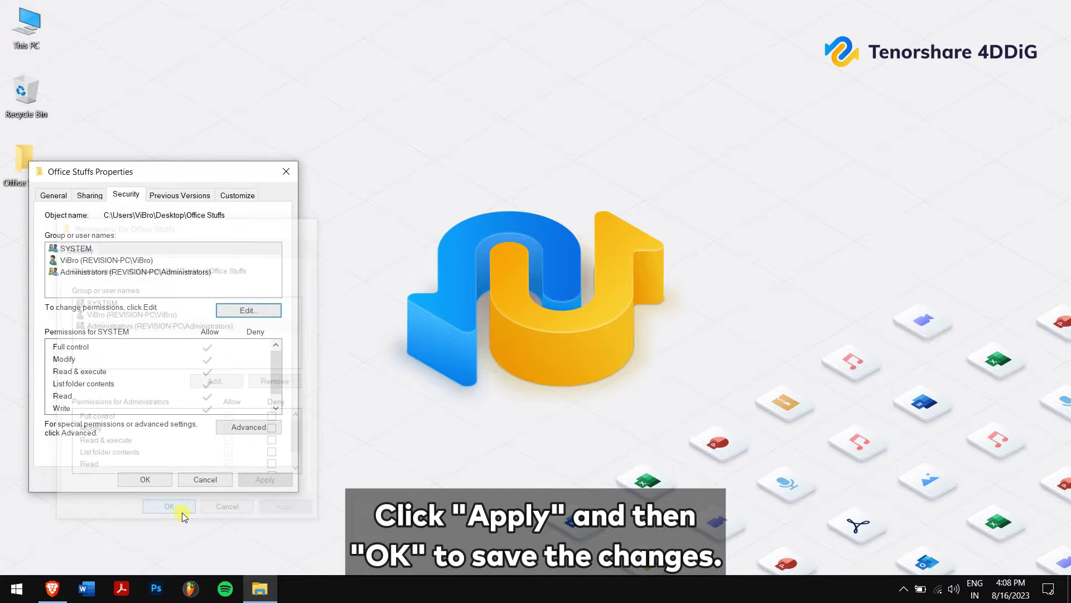
left_click(162, 479)
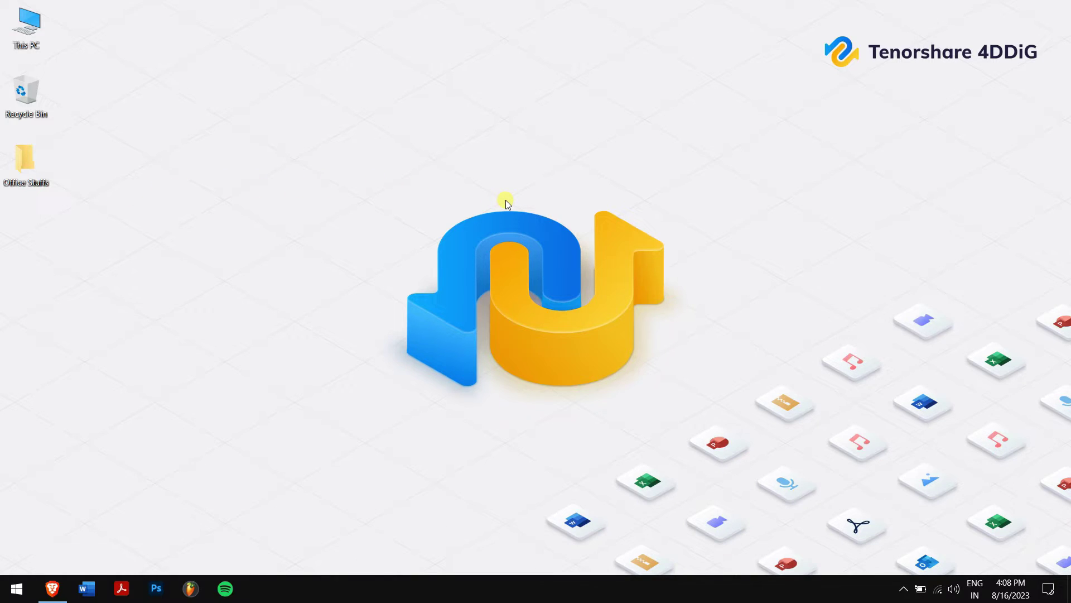
Allow Office Stuffs' file contents to be indexed in its Advanced Attributes
right_click(29, 166)
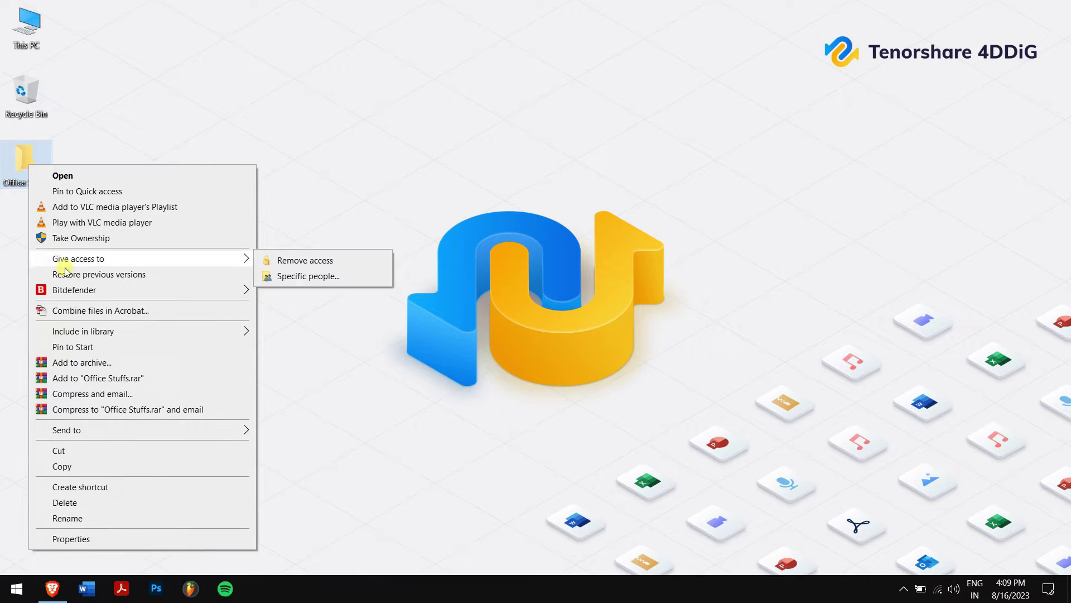
left_click(167, 541)
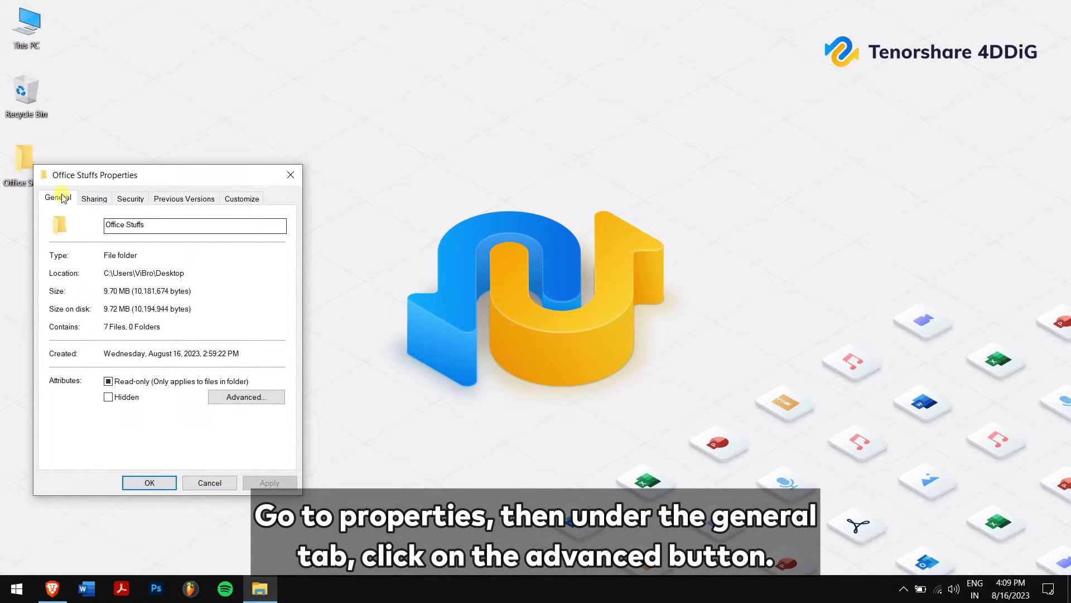
left_click(245, 398)
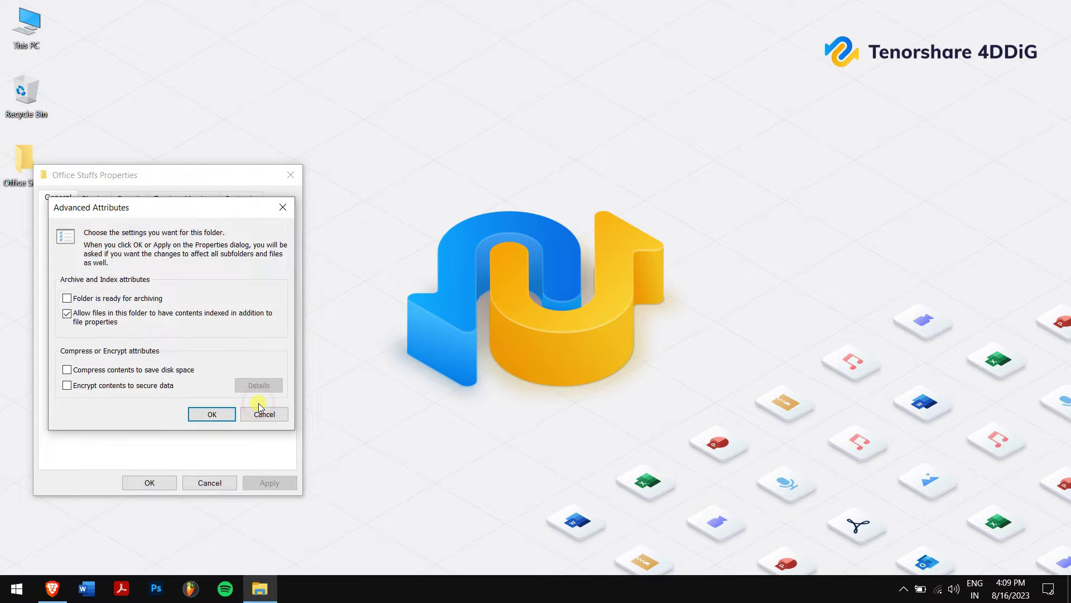
left_click(79, 317)
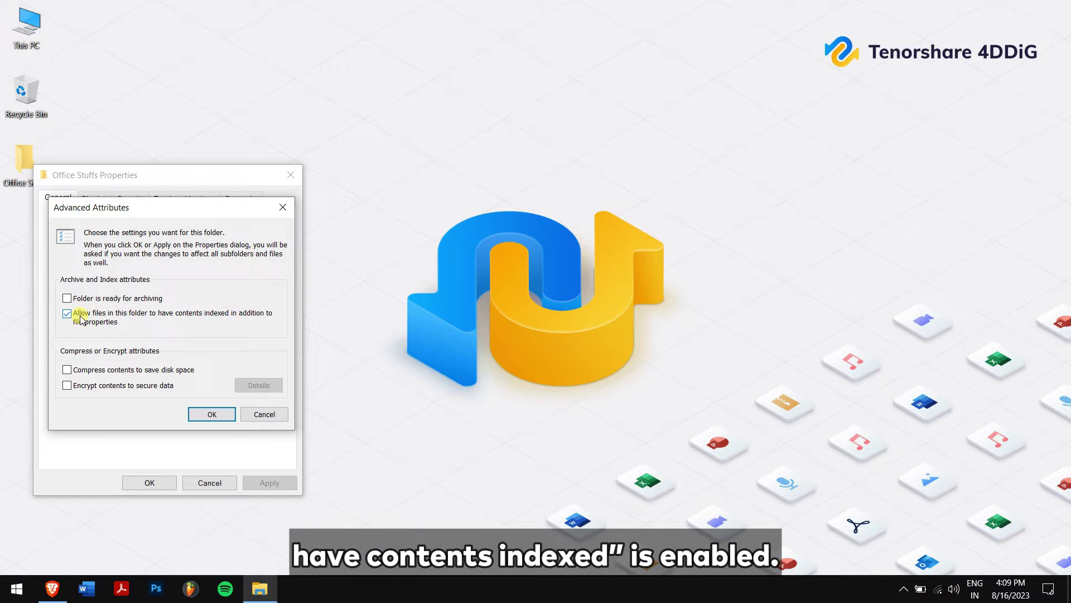
left_click(212, 415)
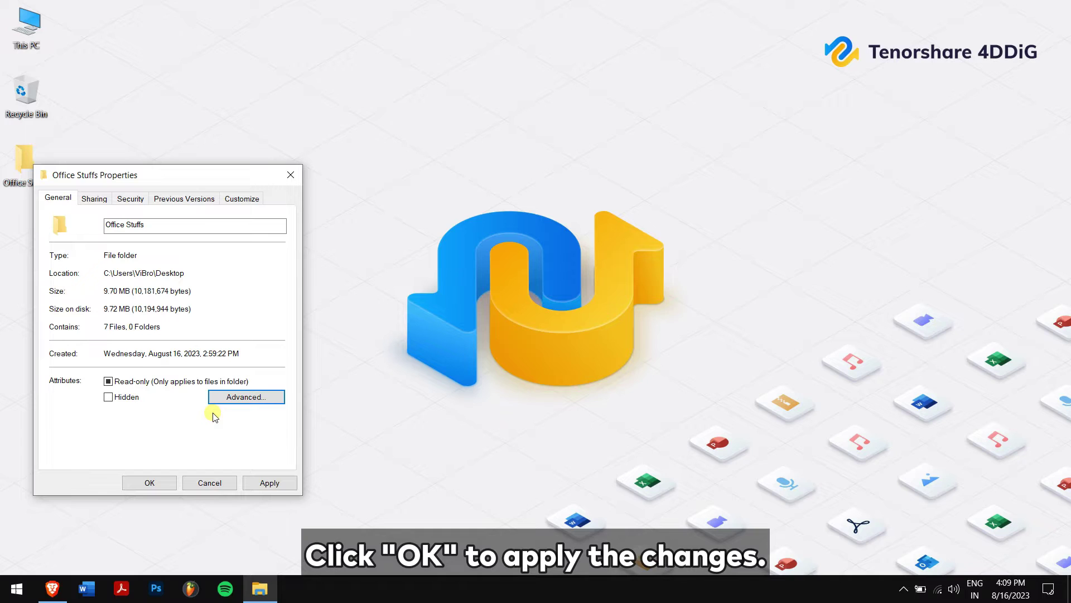
Apply the properties, retry opening Office Stuffs, and dismiss the permission warning
left_click(156, 486)
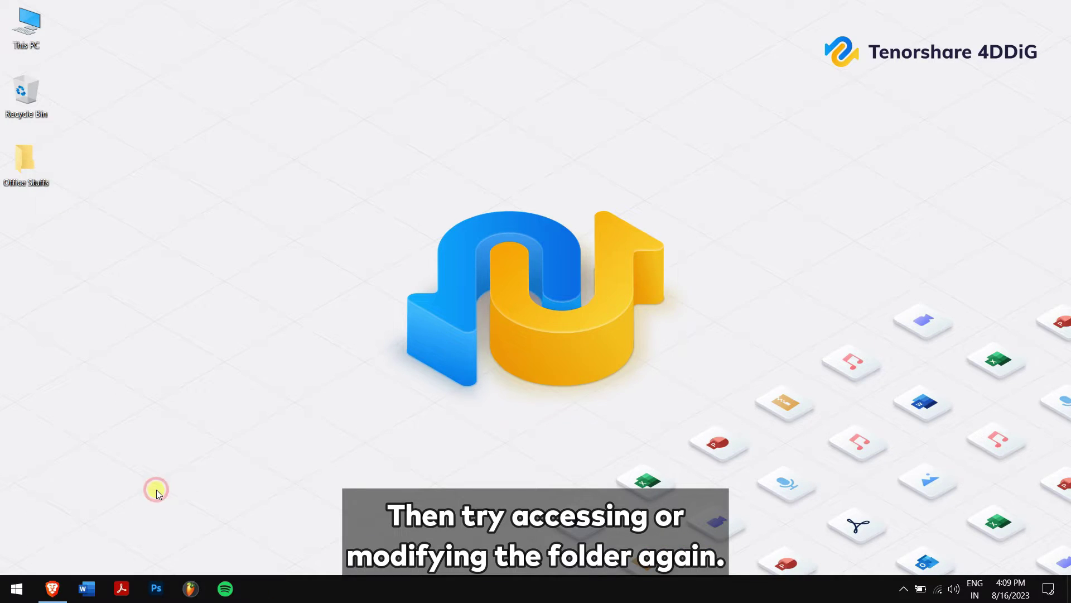
double_click(19, 175)
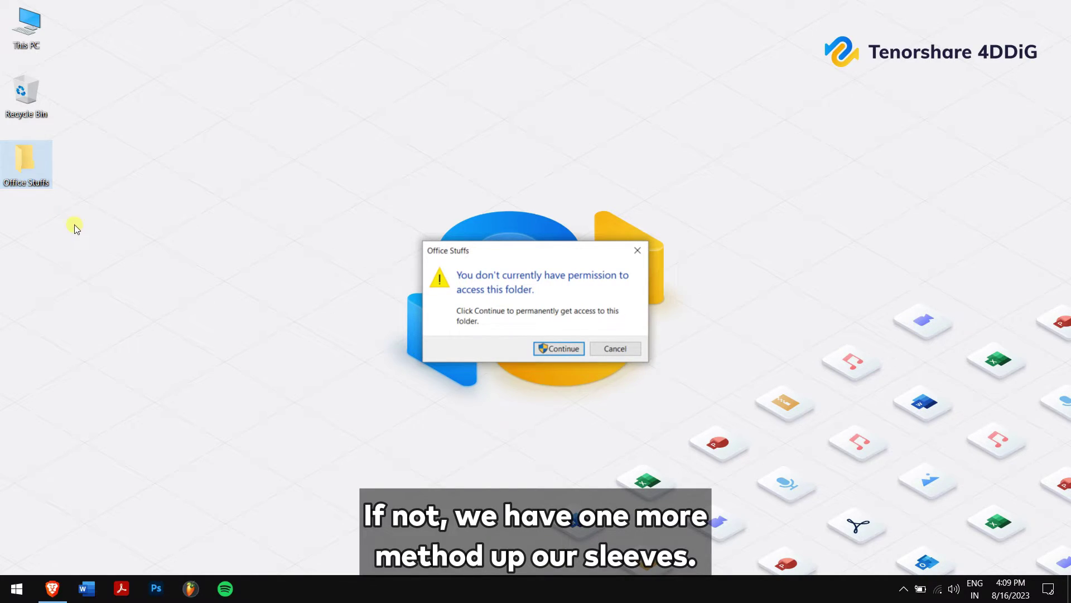
key("Escape")
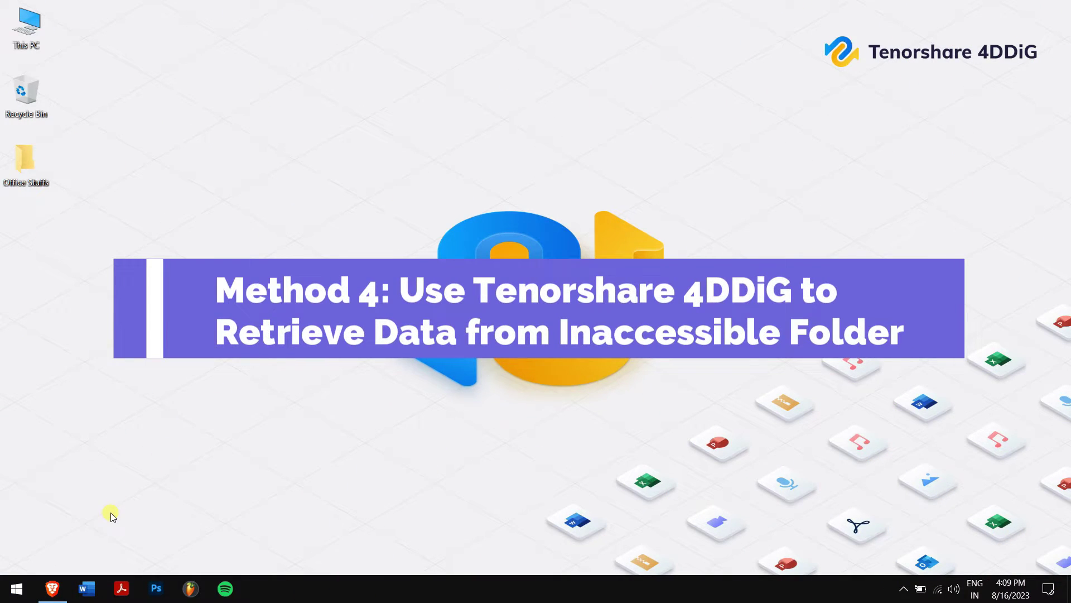
left_click(51, 588)
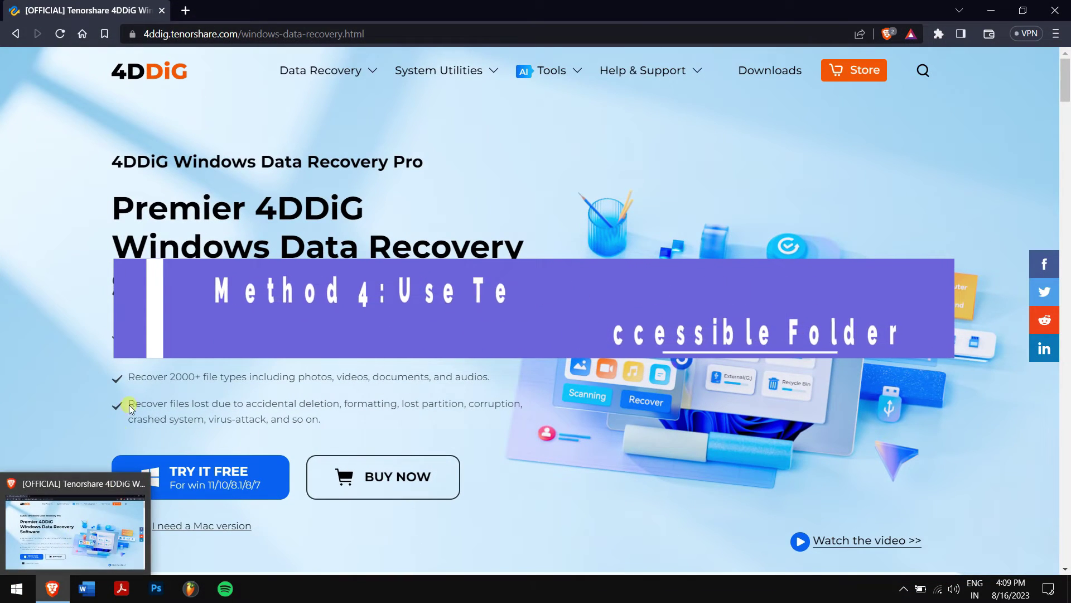
middle_click(49, 139)
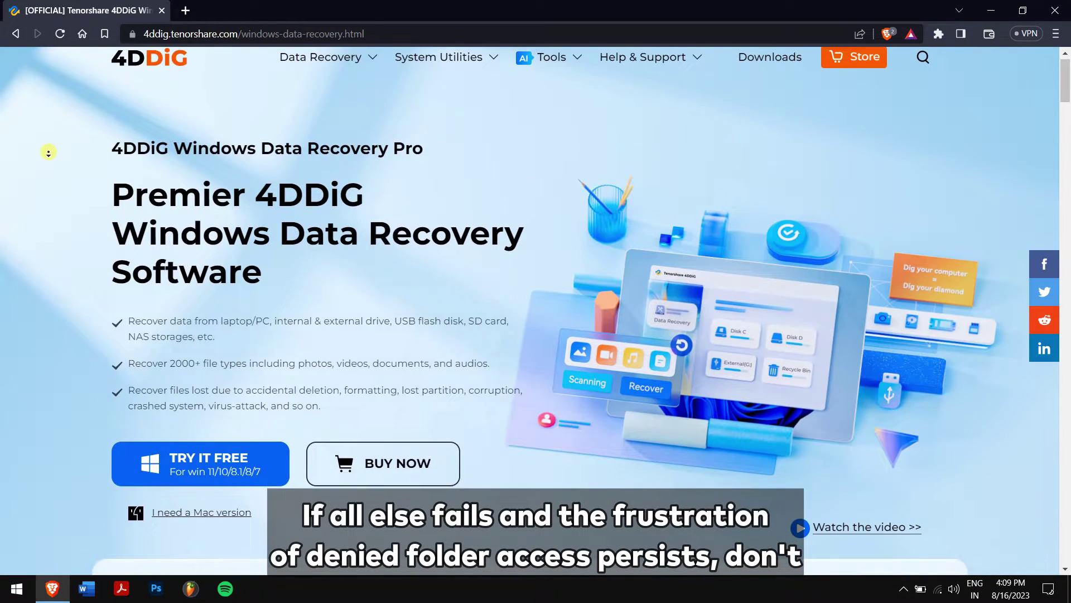
scroll(48, 152, "down", 1)
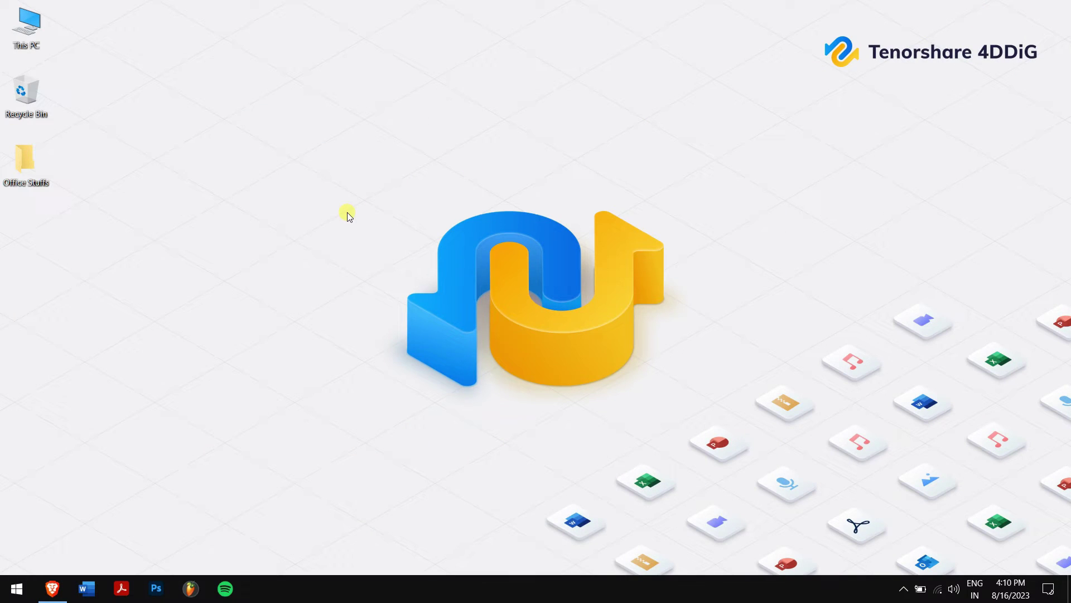
Launch Tenorshare 4DDiG from the Start menu search
key("super")
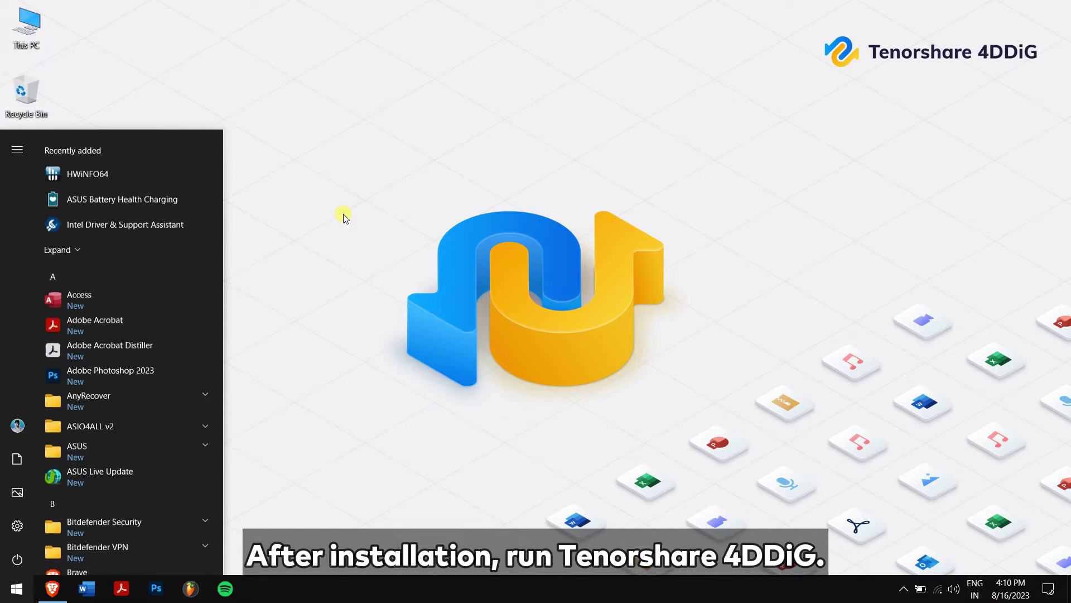
type("te")
key("BackSpace")
key("BackSpace")
type("4d")
key("Return")
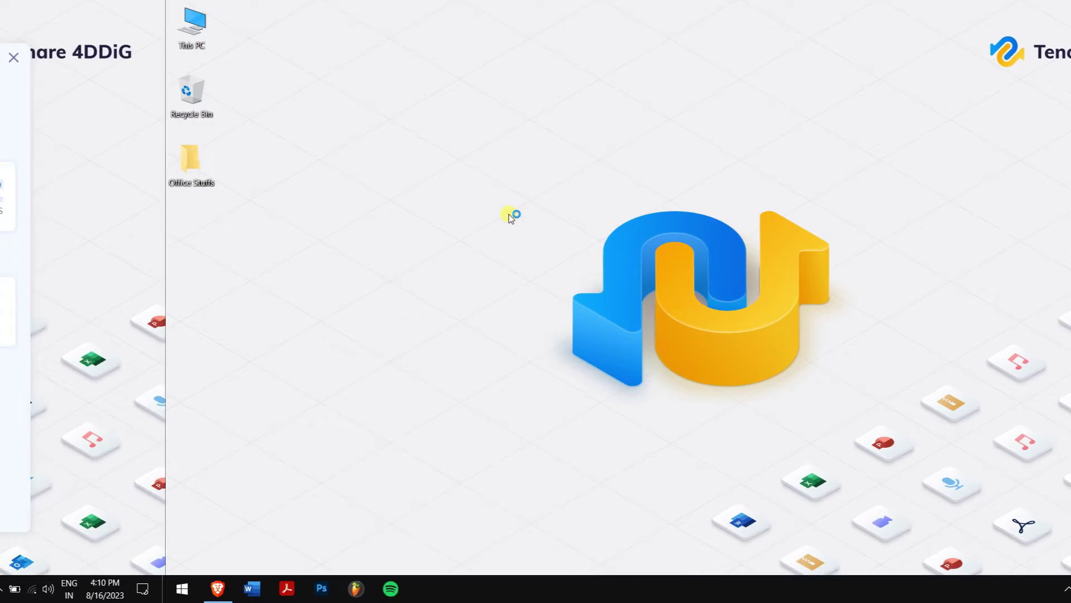
Scan the Desktop's Office Stuffs folder for the selected file types
left_click(793, 307)
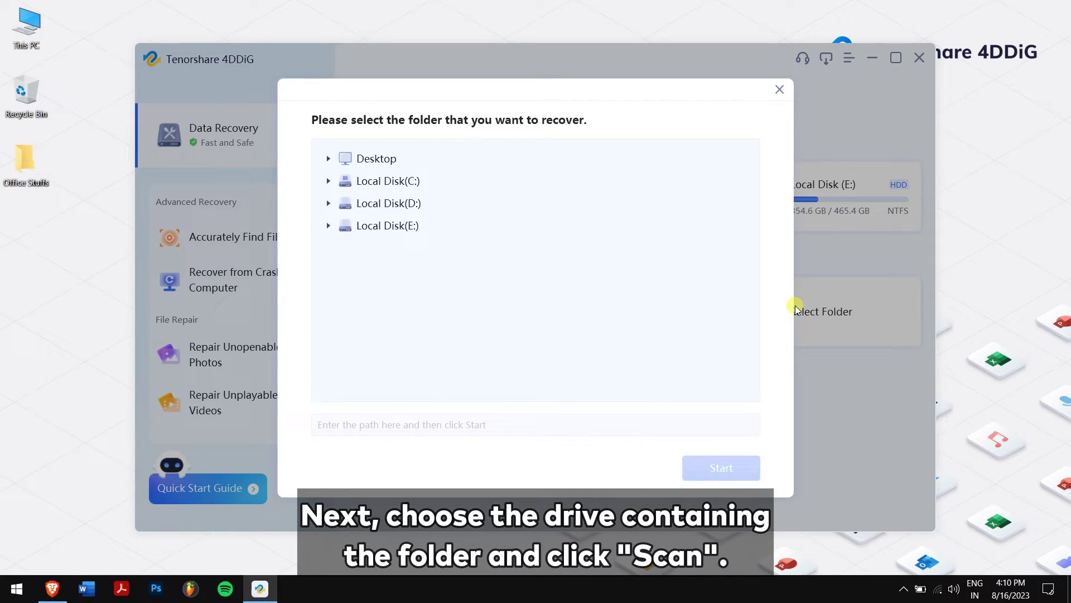
left_click(325, 156)
left_click(393, 189)
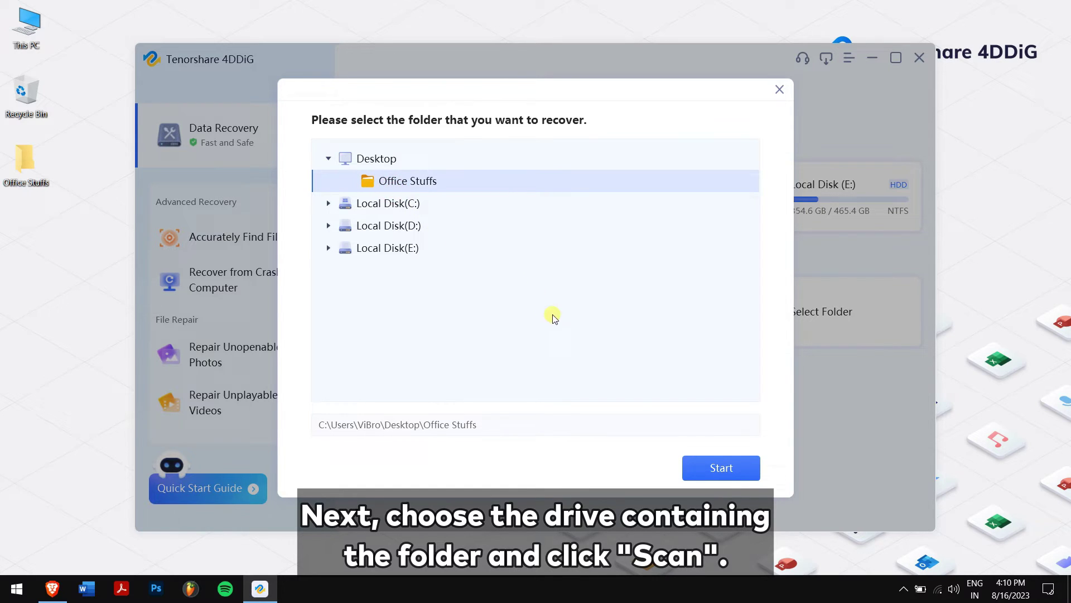
left_click(703, 477)
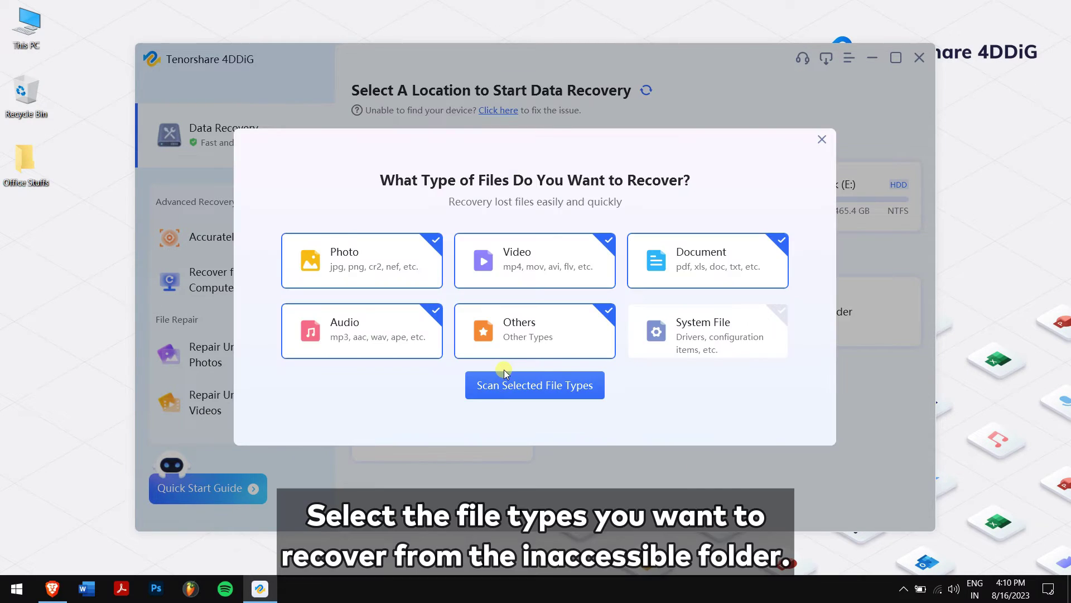
left_click(557, 387)
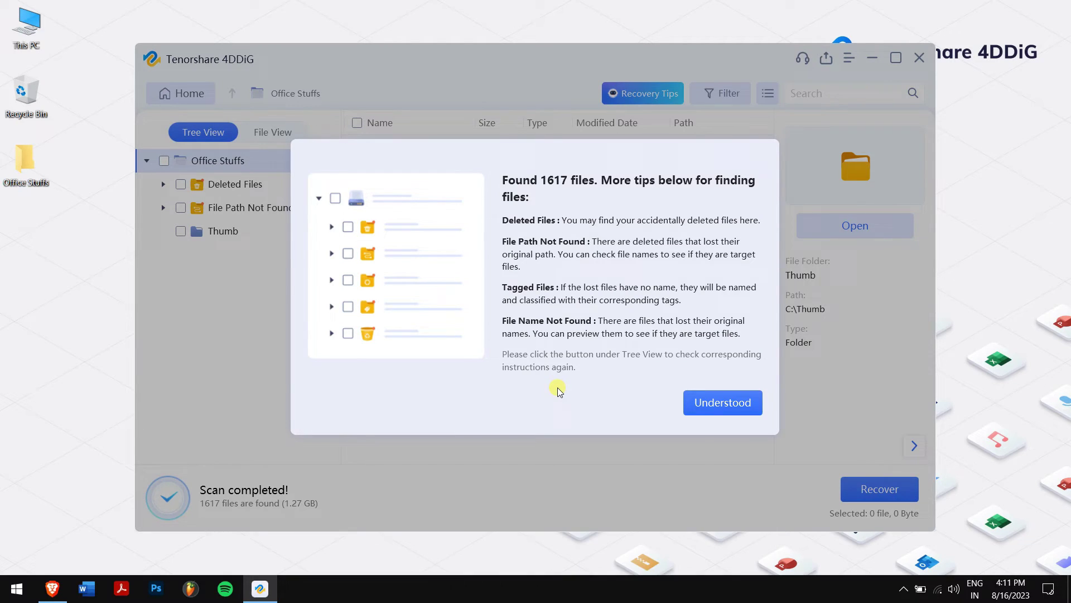
Dismiss the scan tips and preview IMG_1718.JPG
left_click(713, 397)
left_click(422, 286)
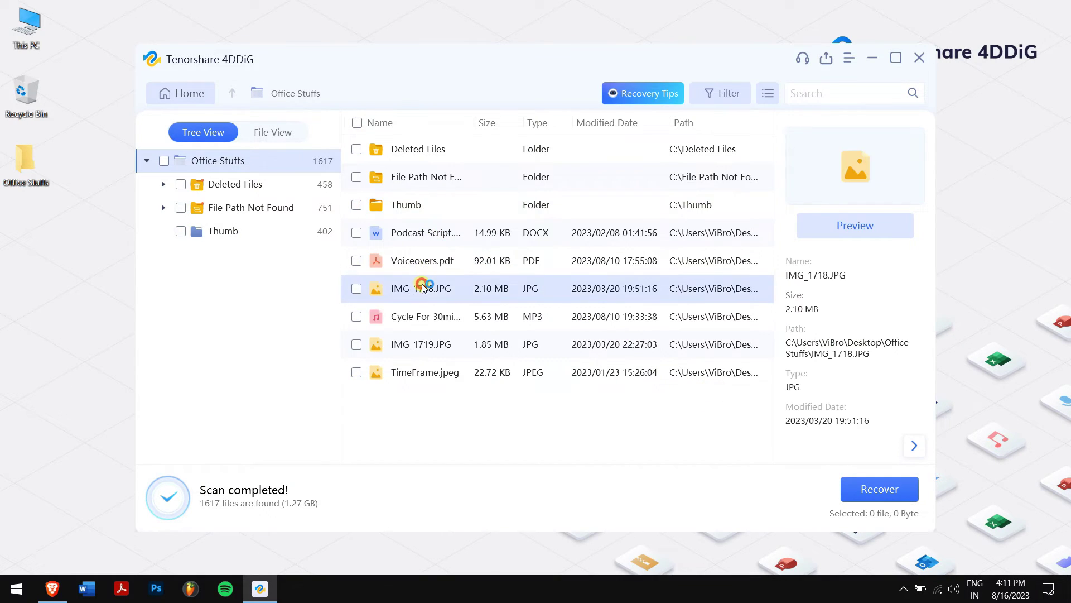
left_click(811, 226)
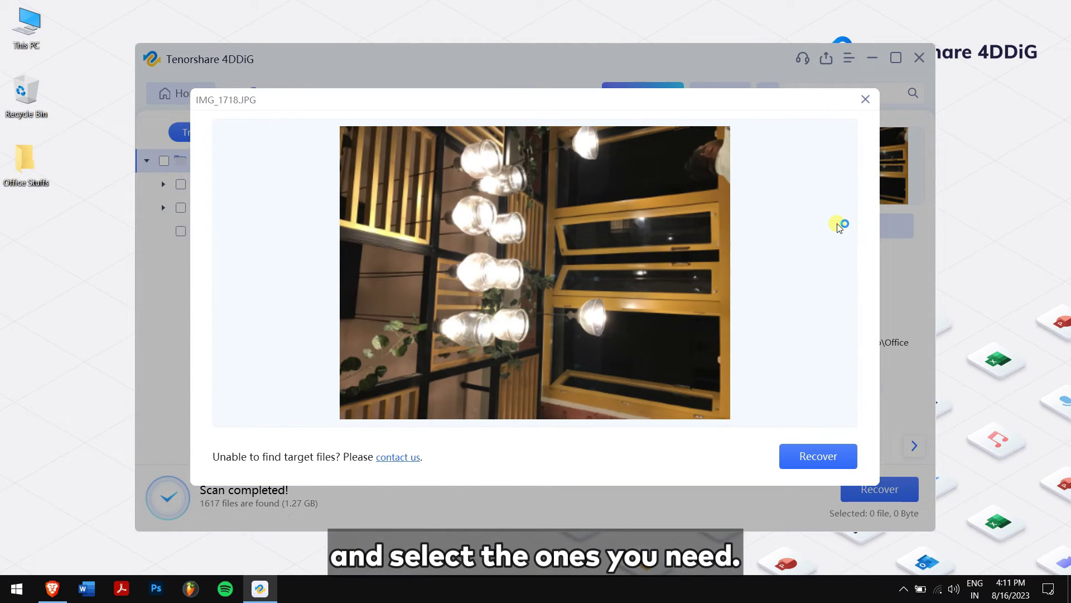
left_click(866, 99)
Tick the podcast script, Voiceovers.pdf, IMG_1718.JPG, Cycle For 30mins.mp3, IMG_1719.JPG and TimeFrame.jpeg
left_click(357, 232)
left_click(357, 260)
left_click(357, 289)
left_click(356, 316)
left_click(357, 344)
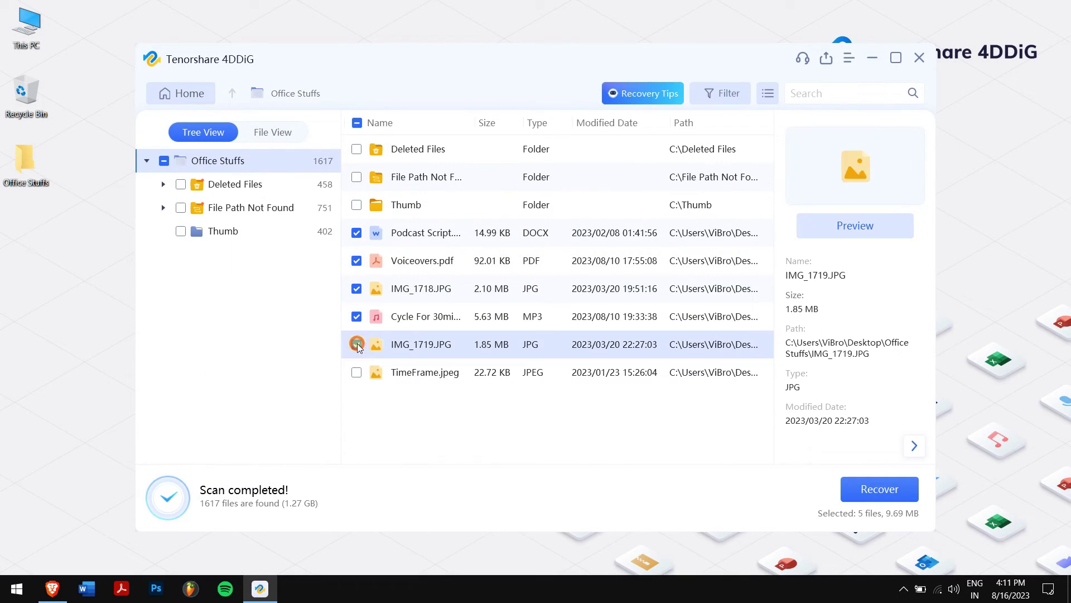
left_click(357, 372)
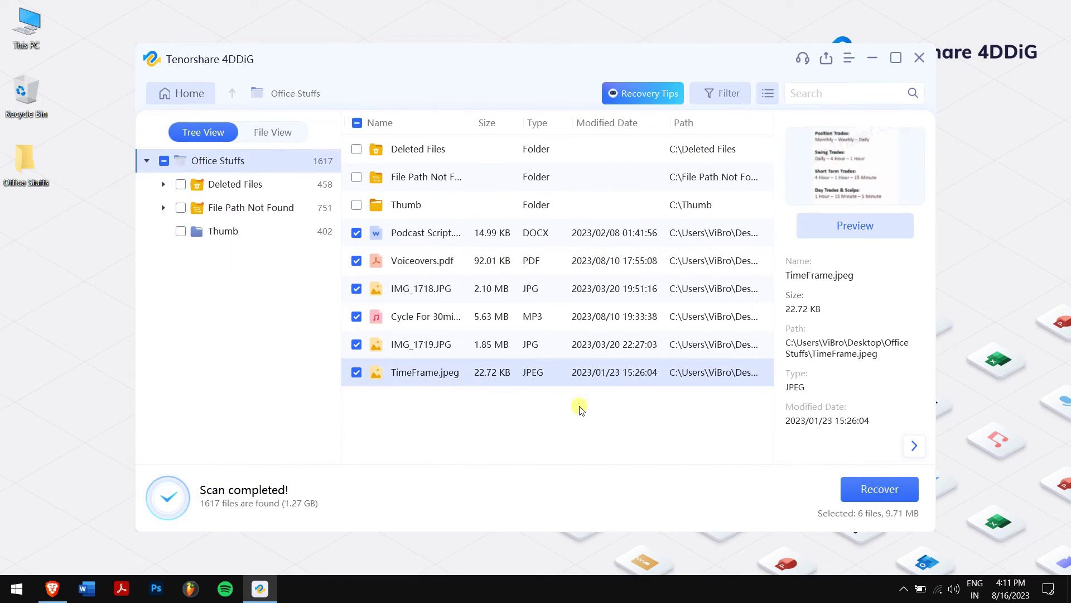
Recover the six files to Local Disk (E:) without repair and open the output folder
left_click(879, 484)
left_click(395, 243)
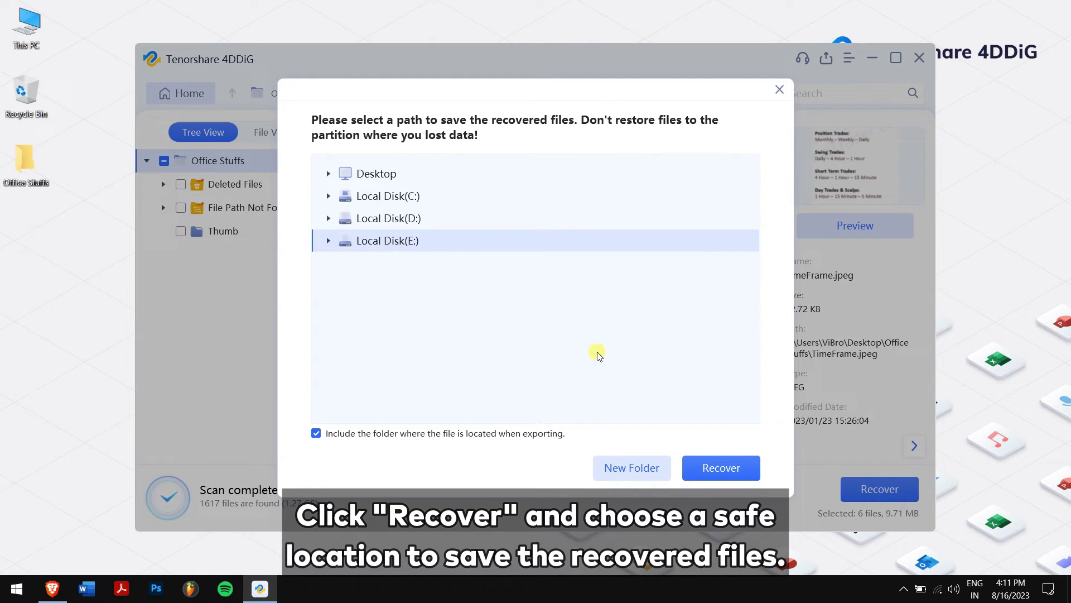
left_click(740, 468)
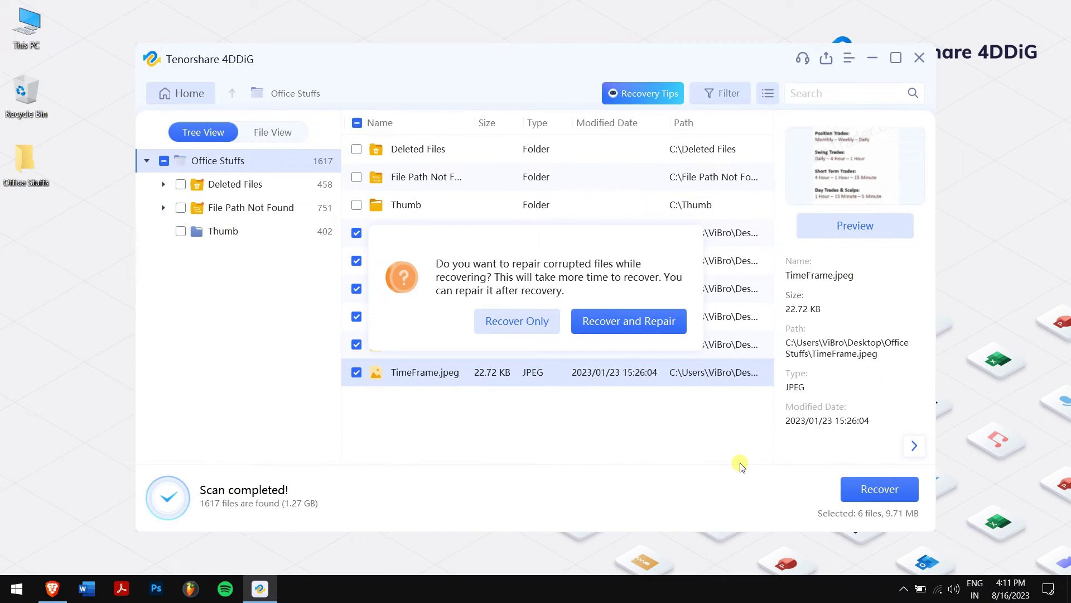
left_click(517, 321)
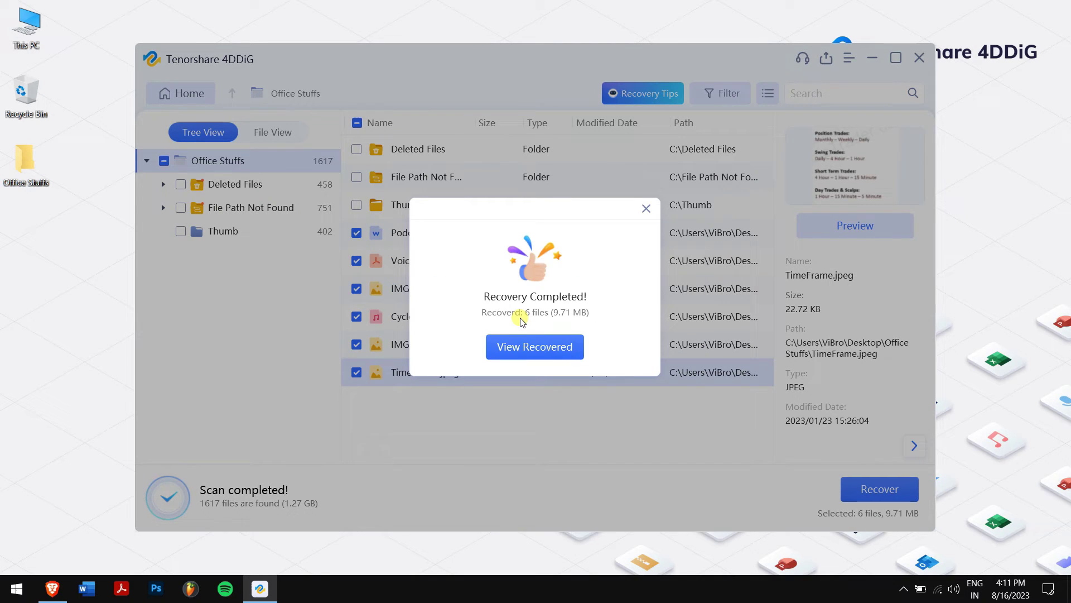
left_click(536, 347)
Navigate the recovery output through C > Users > user > Desktop > Office Stuffs
double_click(263, 124)
double_click(258, 125)
left_click(258, 128)
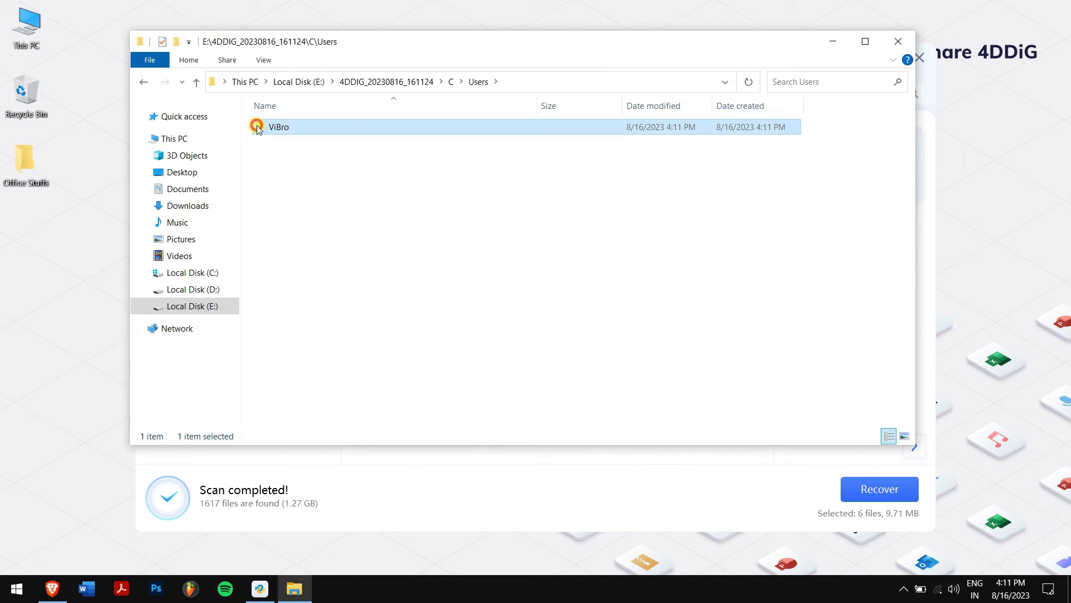
double_click(329, 128)
double_click(334, 130)
double_click(341, 127)
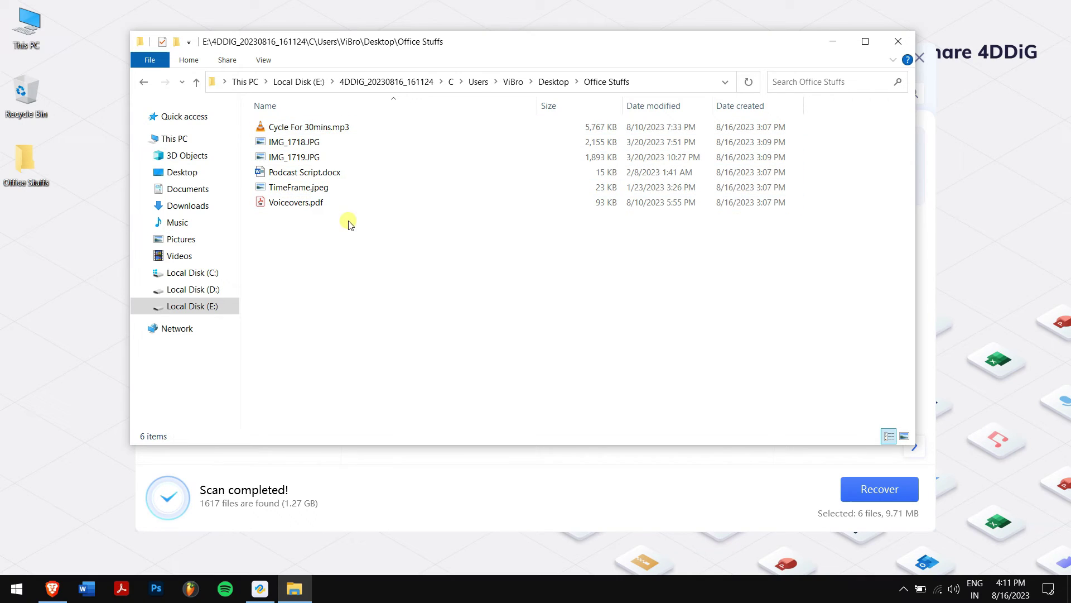
Open TimeFrame.jpeg, always using Photo Viewer for images
left_click(323, 190)
double_click(322, 191)
left_click(421, 444)
left_click(545, 485)
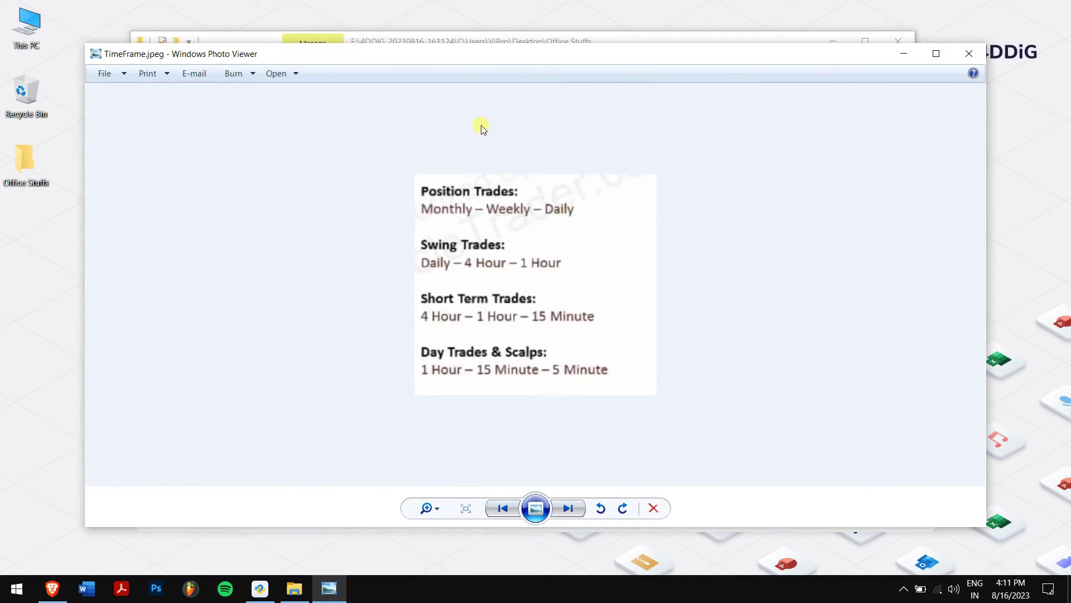
left_click_drag(481, 58, 719, 168)
Open IMG_1719.JPG to check it, then close both viewers and the recovered-files window
left_click_drag(298, 151, 352, 186)
double_click(281, 156)
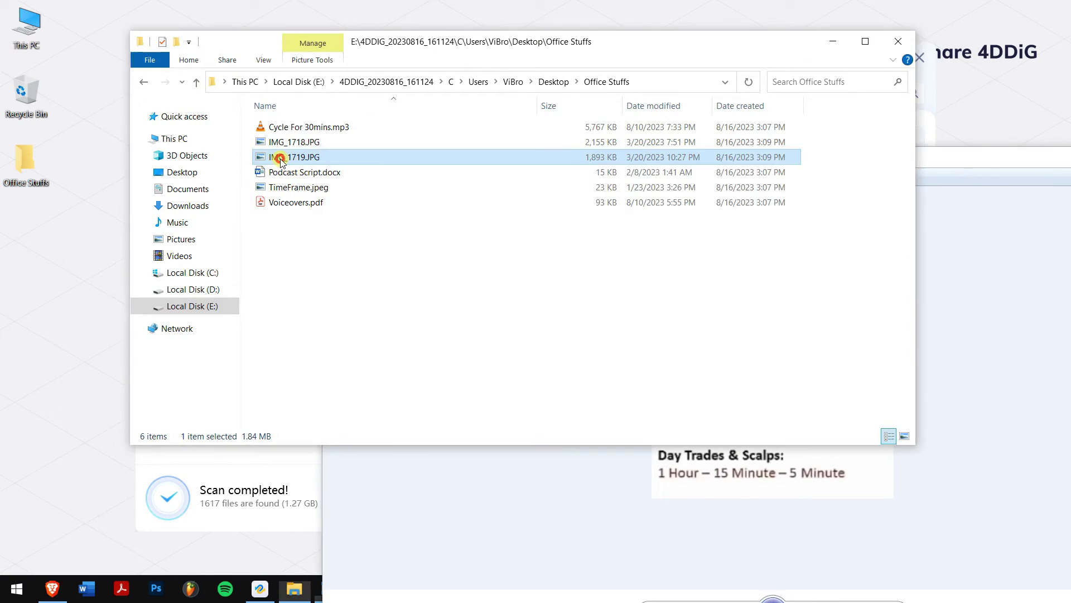
left_click(976, 61)
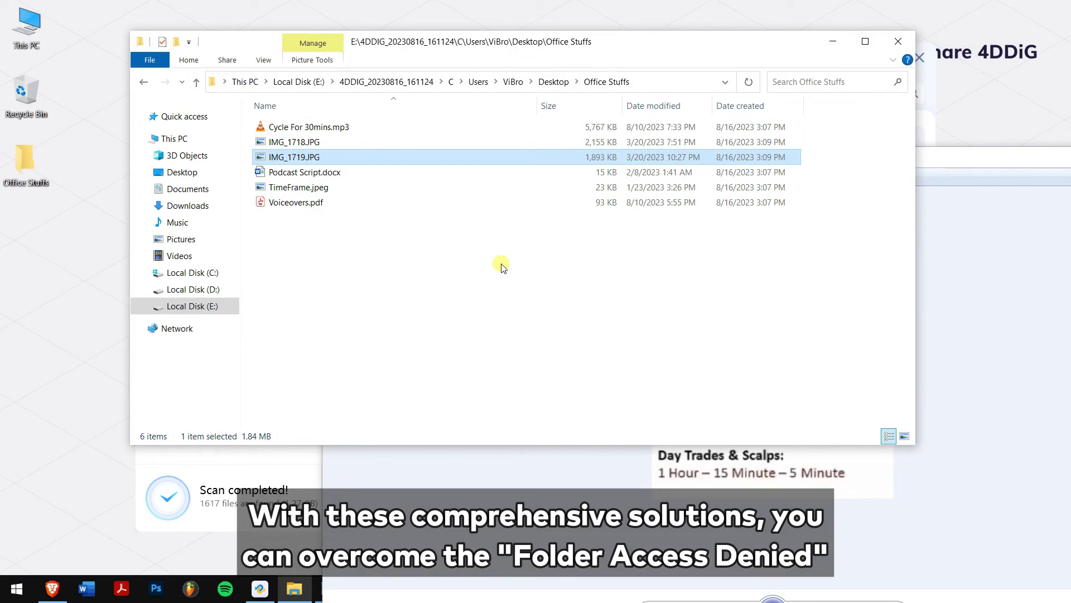
left_click(898, 41)
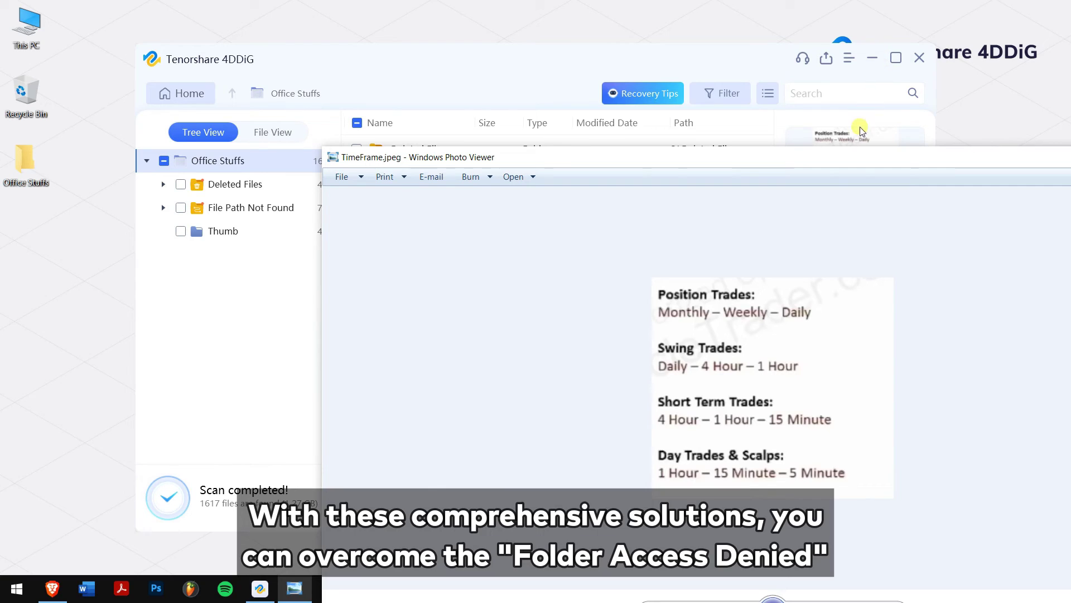
left_click_drag(828, 152, 498, 102)
left_click(860, 101)
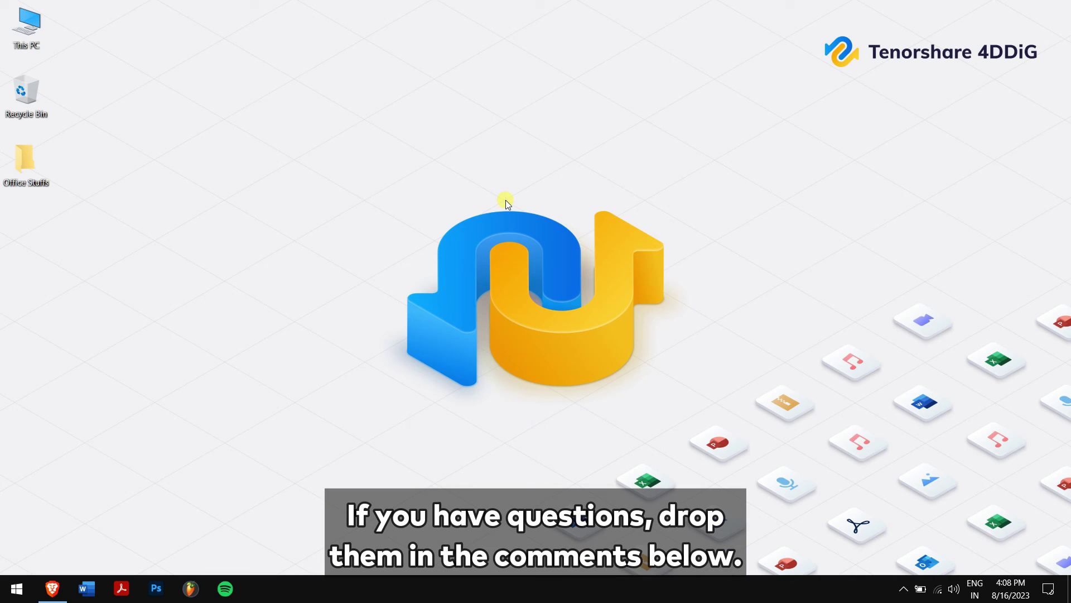
Show the context menu of the Office Stuffs desktop folder
right_click(29, 164)
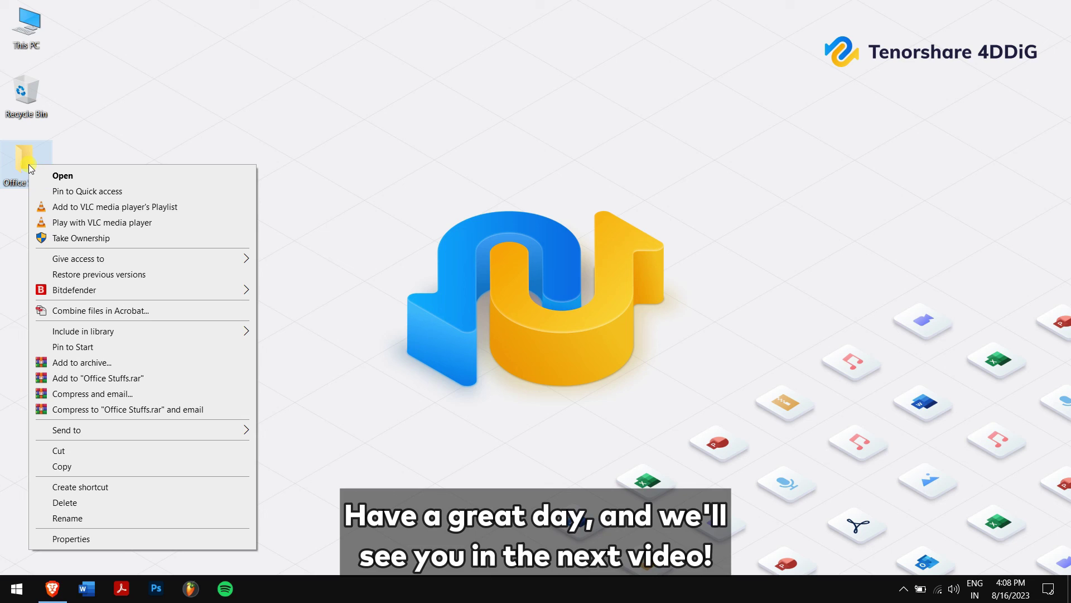